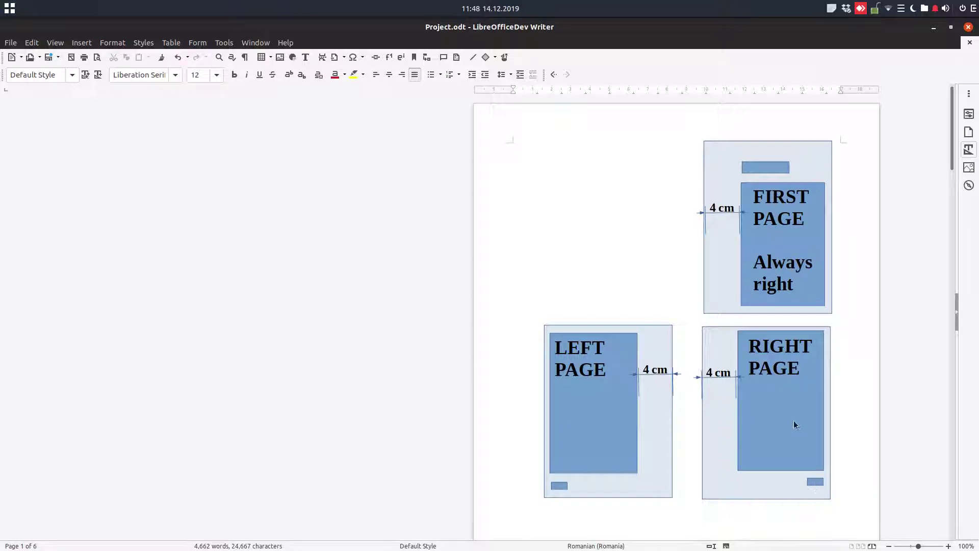
- Scroll down past the first/left/right page-layout diagram to the Chapter 1 text page
scroll(746, 383, down, 10)
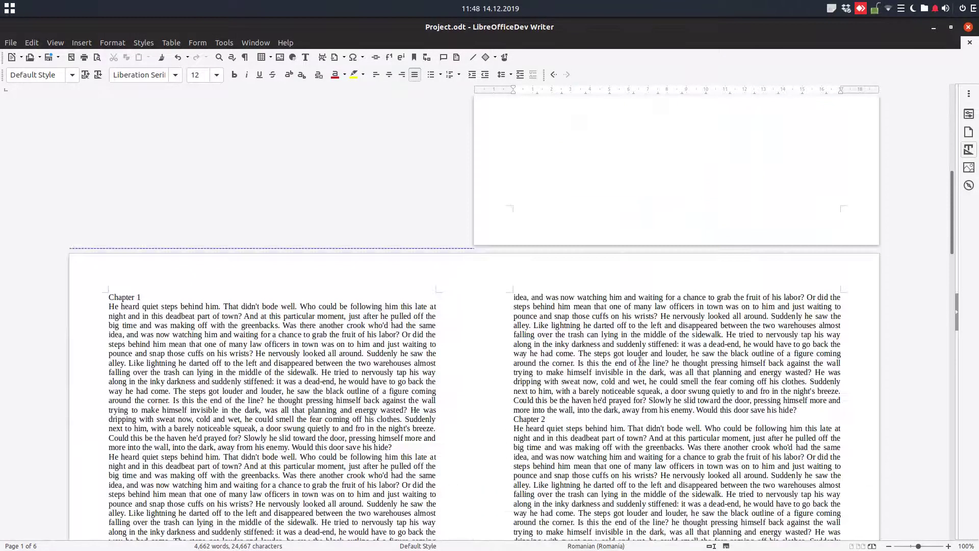
scroll(175, 286, down, 3)
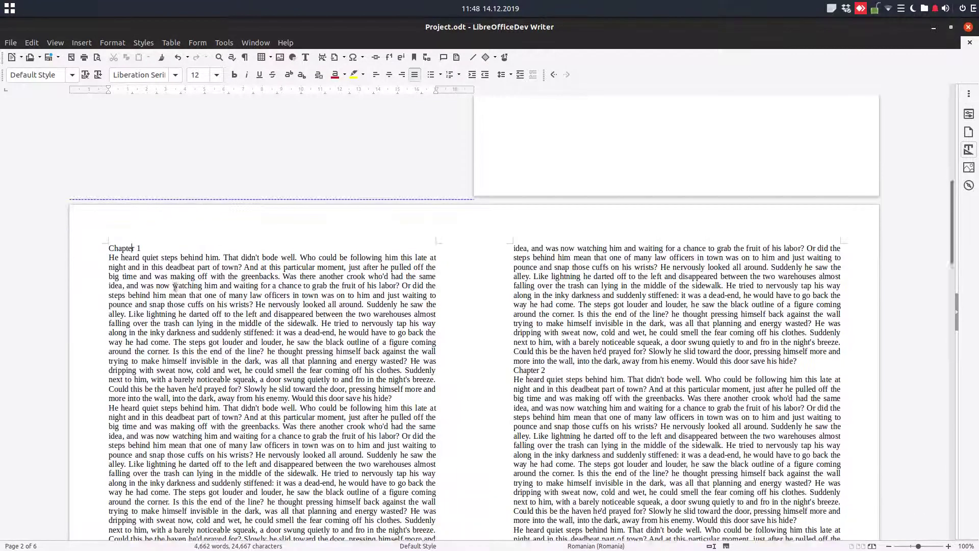
- Select the Chapter 1 heading and create a new Heading 1-based paragraph style named 'my chapter'
drag(159, 217, 107, 219)
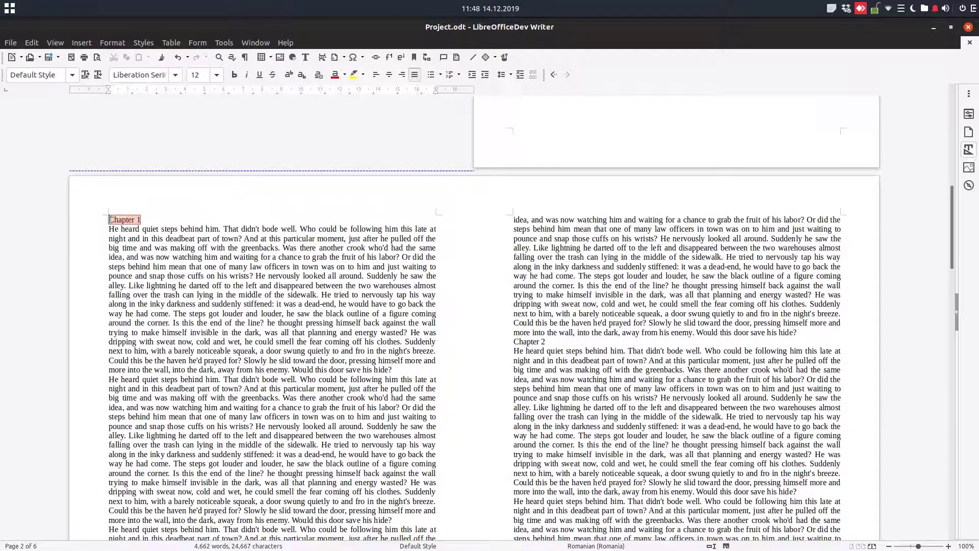
click(970, 150)
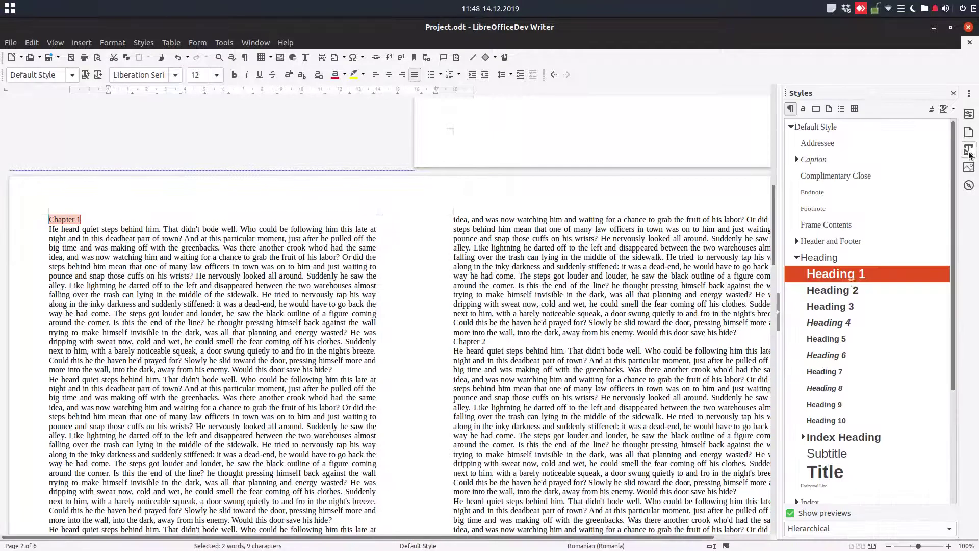
right_click(820, 275)
click(830, 286)
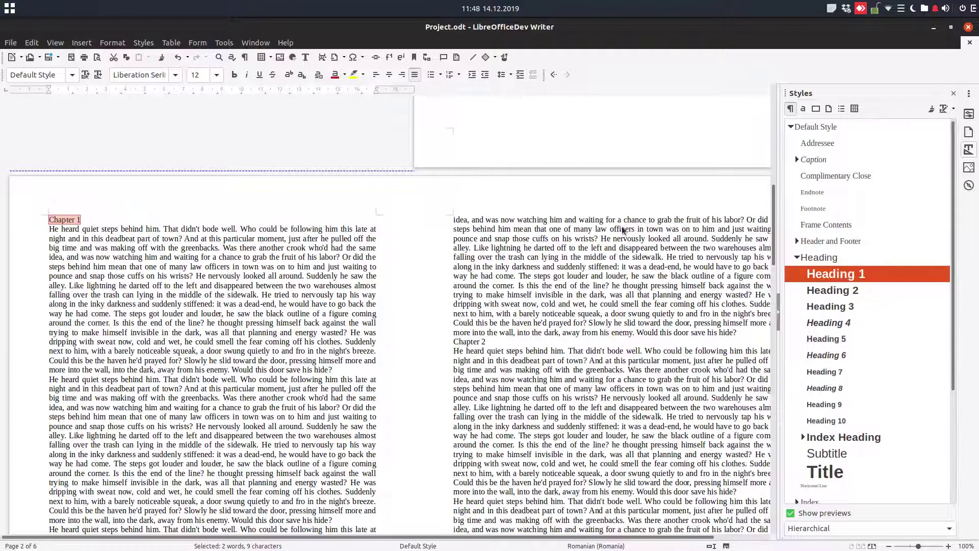
double_click(379, 208)
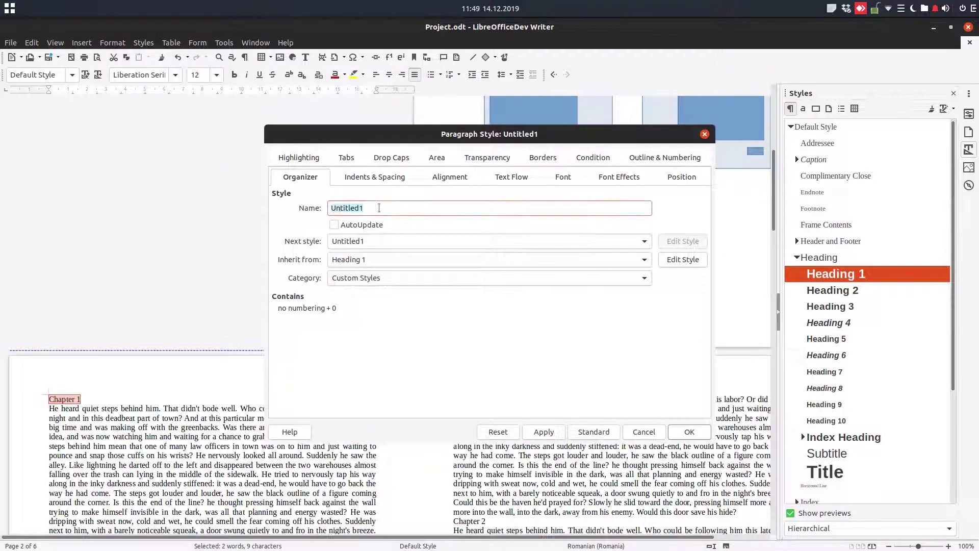
text(my chapter)
key(Tab)
- Set Default Style as the next style after 'my chapter' and save the style
click(382, 241)
scroll(380, 204, up, 5)
click(377, 40)
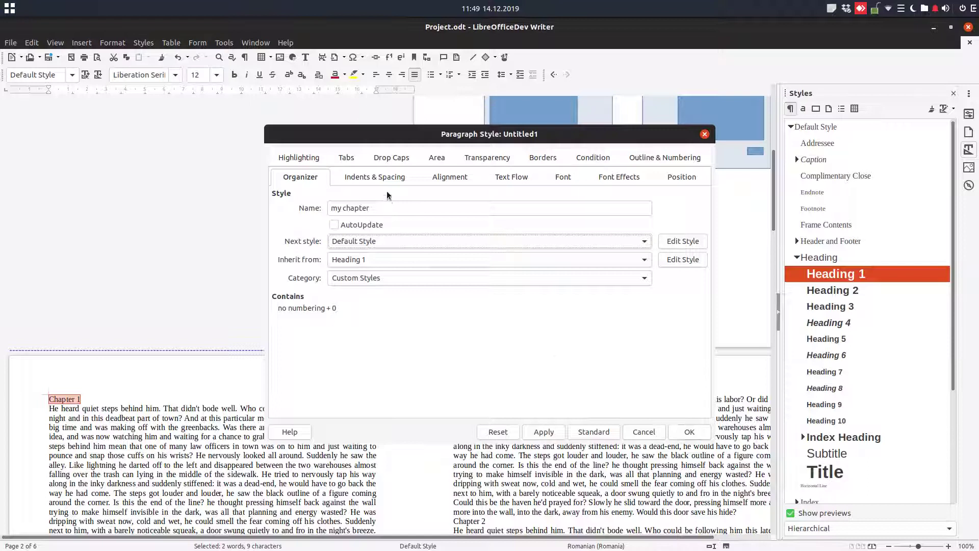
click(375, 177)
click(444, 179)
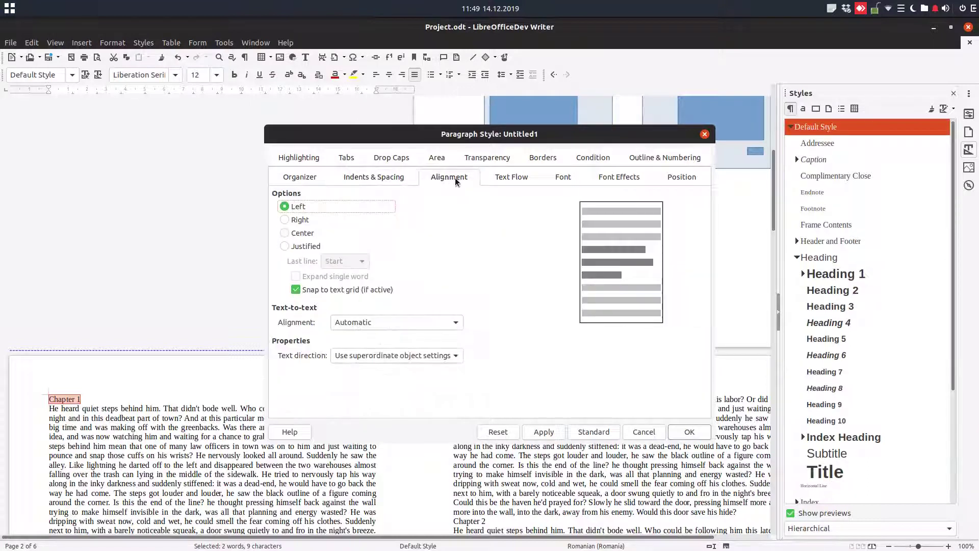
click(501, 179)
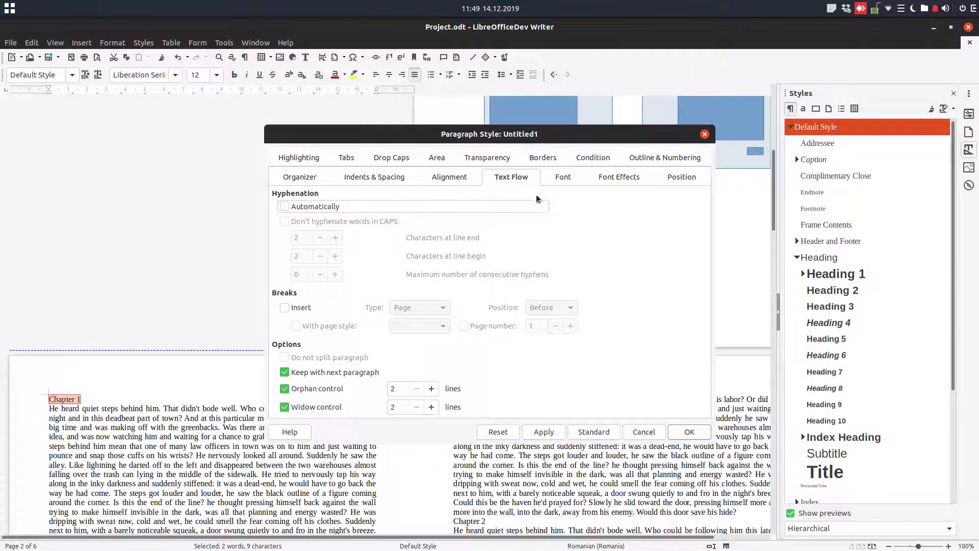
click(562, 182)
click(517, 183)
click(676, 432)
- Show the Page Styles list and start a new page style from First Page
click(590, 410)
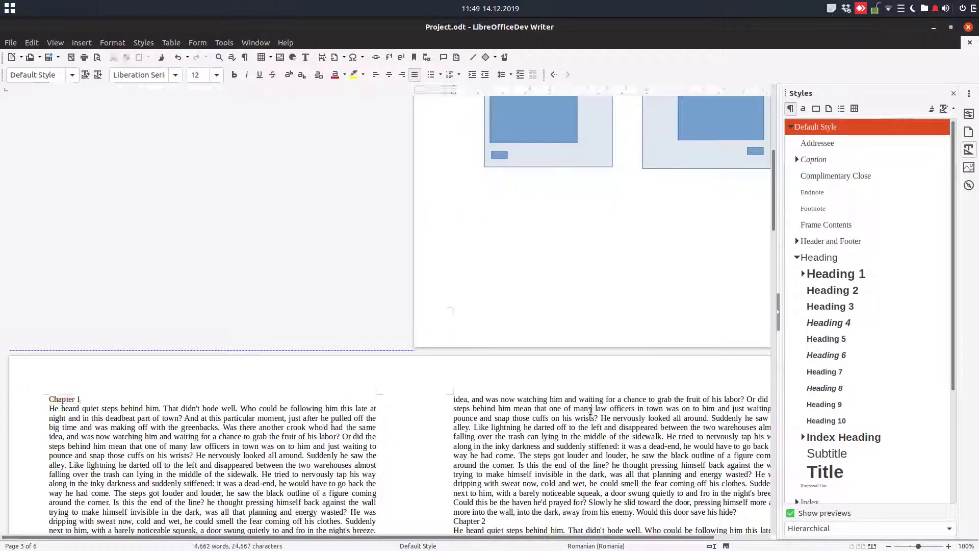
scroll(486, 403, down, 3)
scroll(539, 361, down, 3)
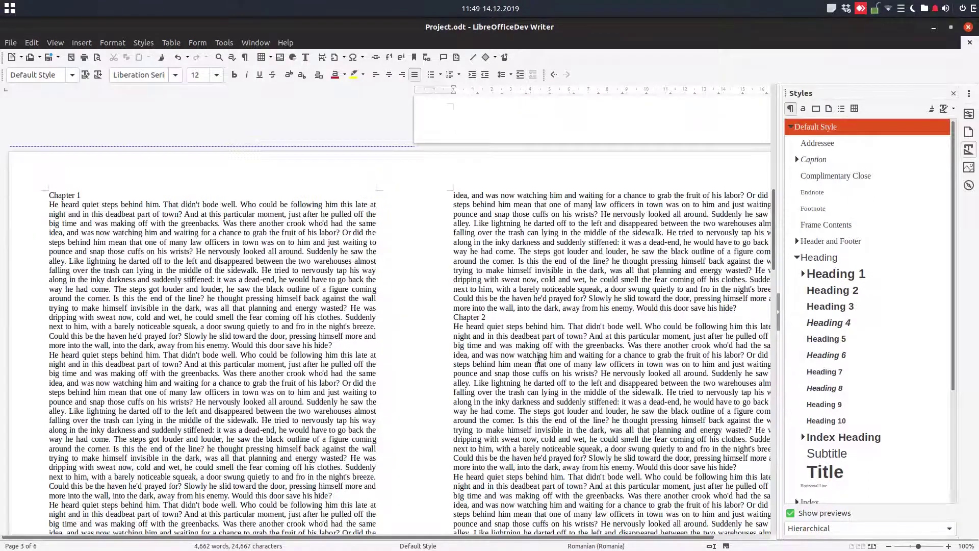
scroll(640, 209, up, 15)
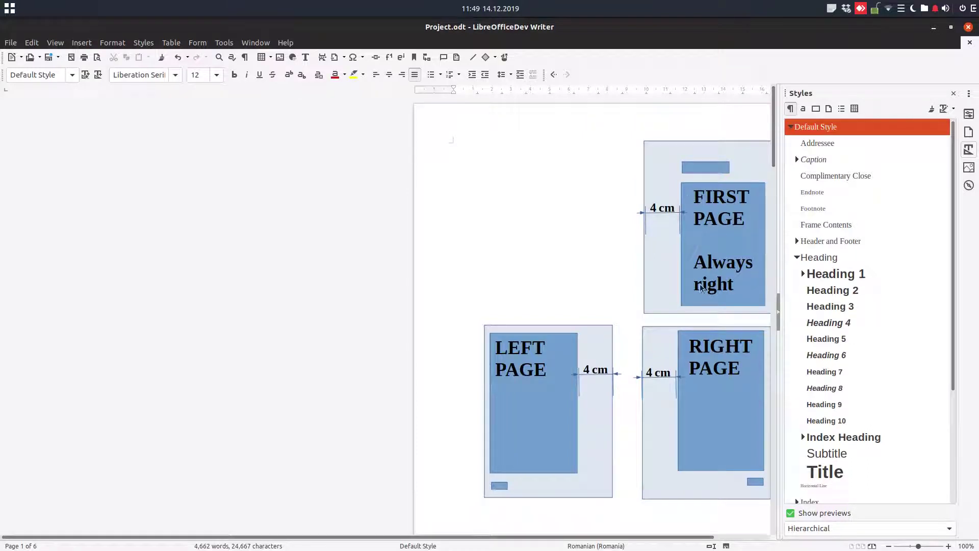
click(829, 109)
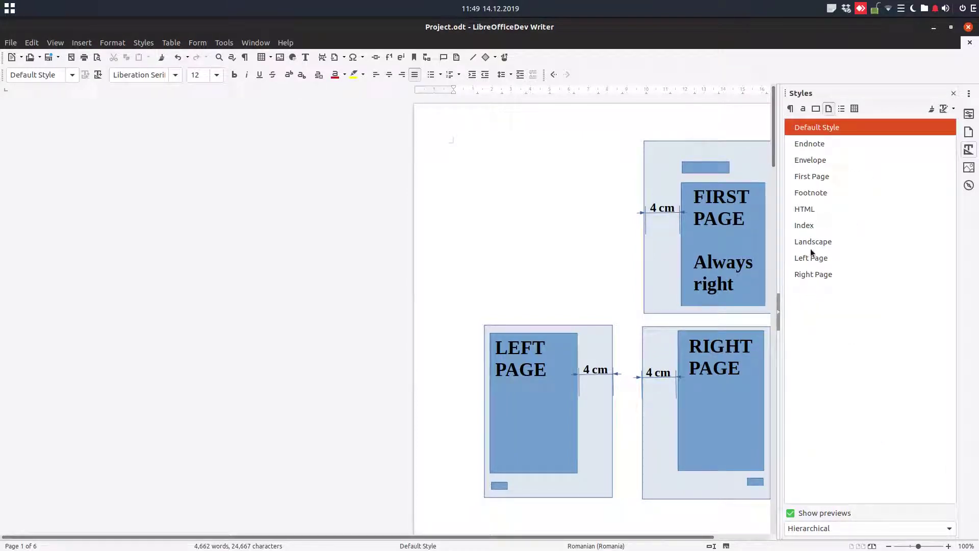
click(813, 275)
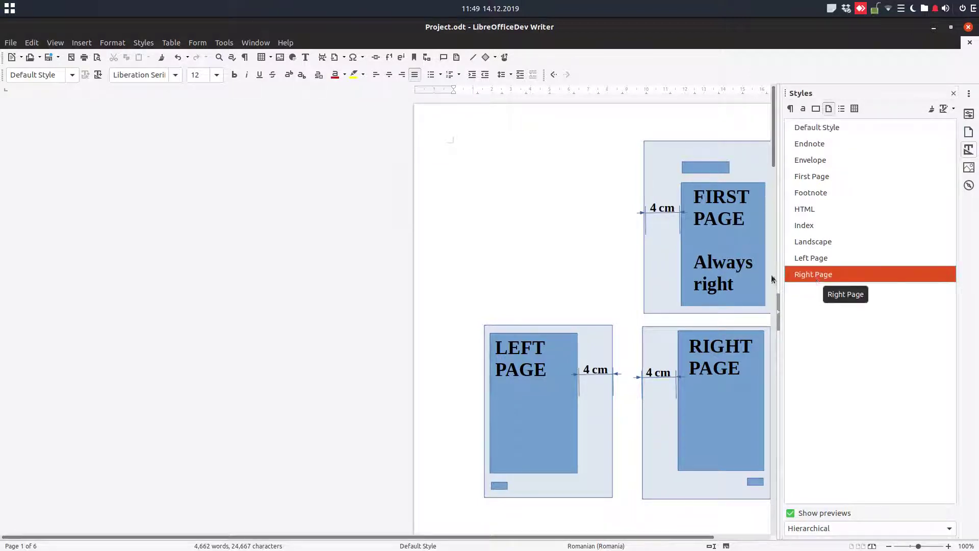
right_click(832, 276)
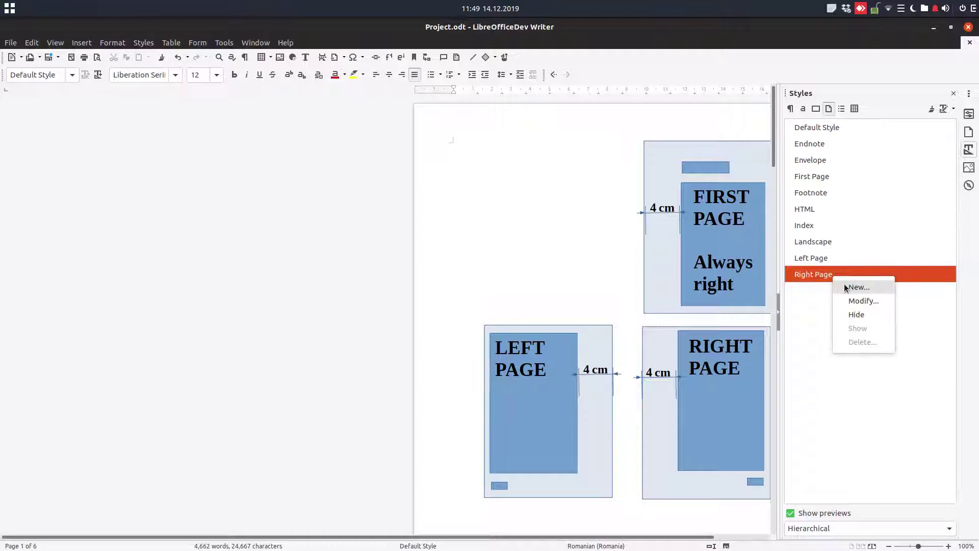
right_click(821, 179)
right_click(822, 179)
click(829, 186)
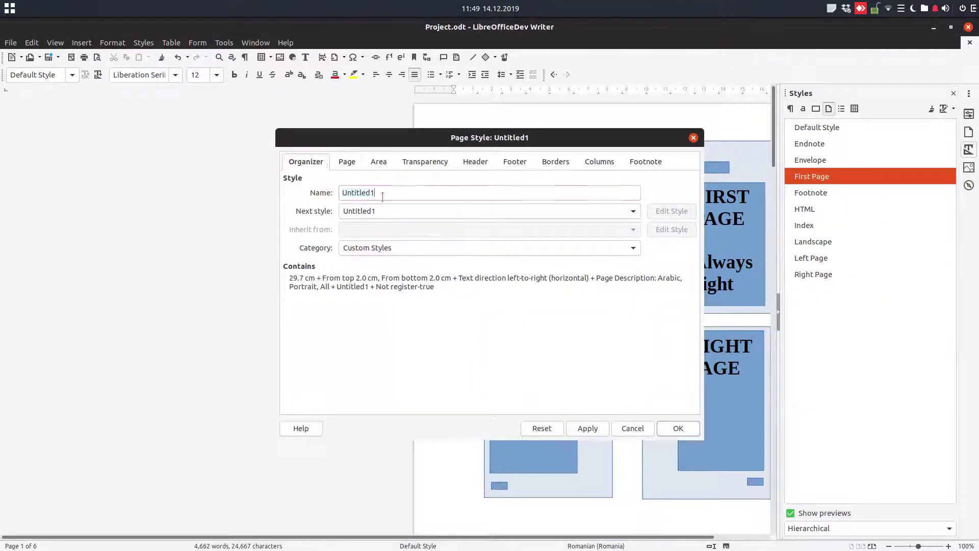
- Name the page style 'my first page' and make Default Style follow it
text(fi)
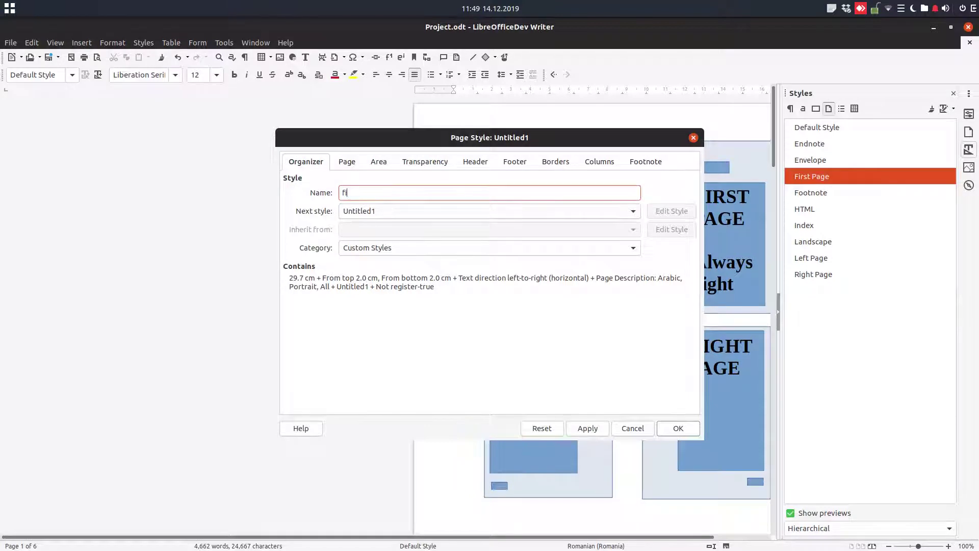
text(rst page)
click(385, 210)
click(367, 67)
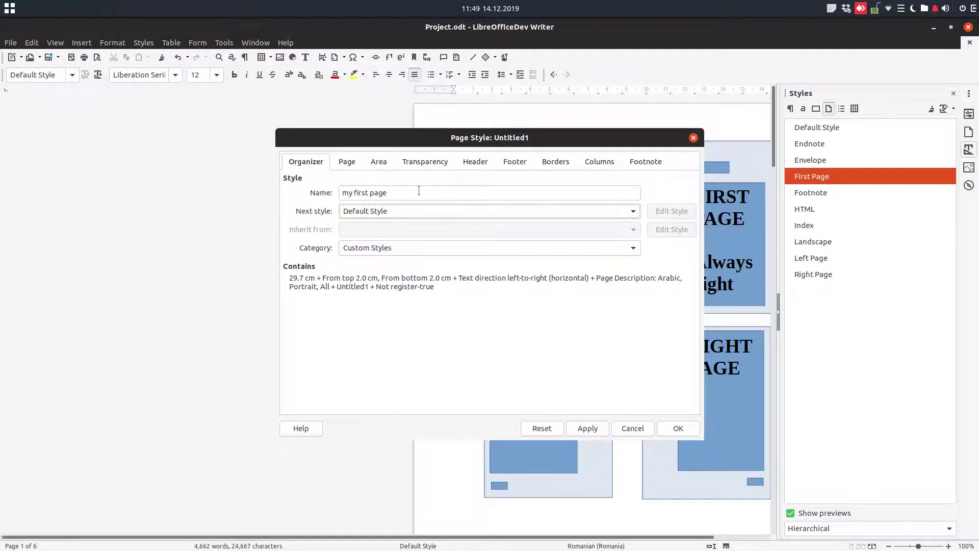
- Set the page margins to 6 cm left and 1 cm right, top and bottom
click(352, 165)
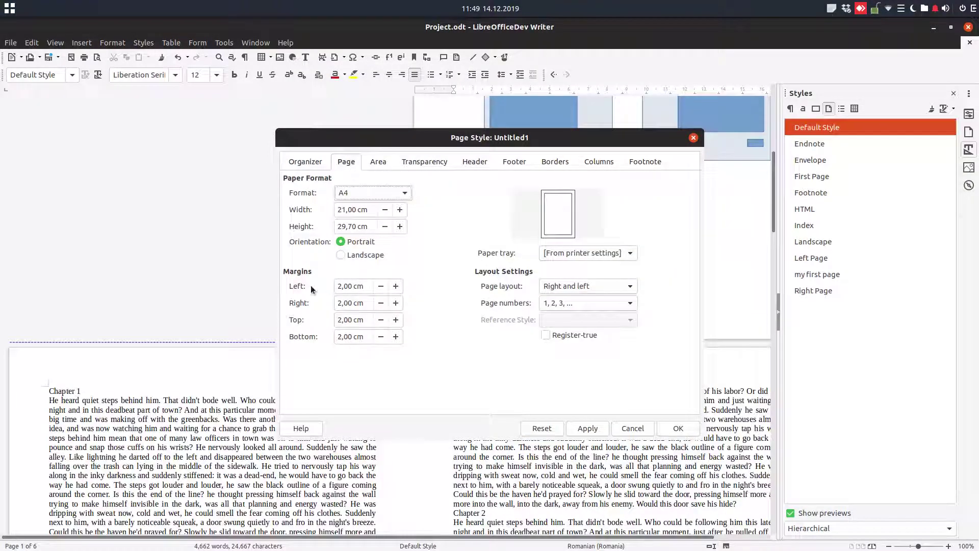
triple_click(364, 286)
text(6)
key(Tab)
text(1)
key(Tab)
text(1)
key(Tab)
text(1)
key(Tab)
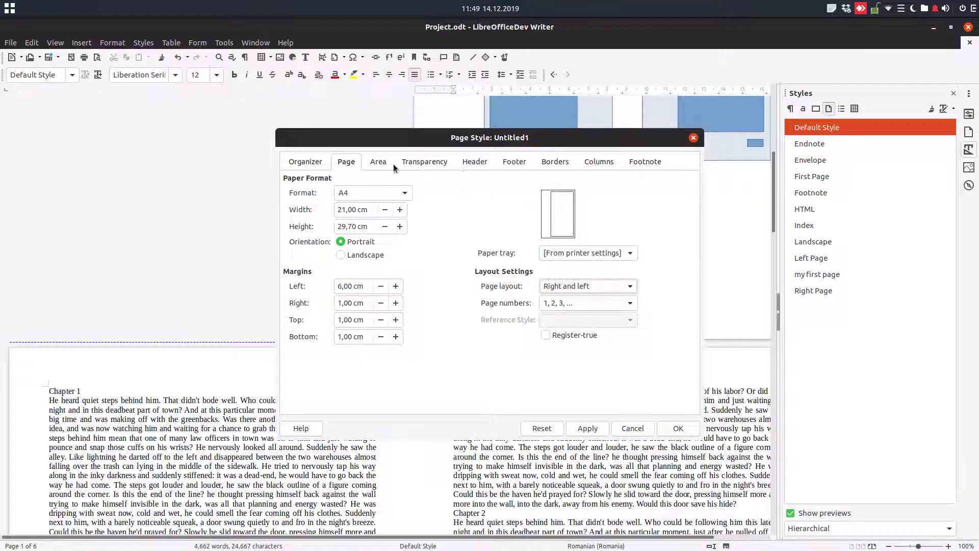
- Turn on a footer with different content on left and right pages
key(ctrl+Page_Down)
key(ctrl+Page_Down)
key(ctrl+Page_Down)
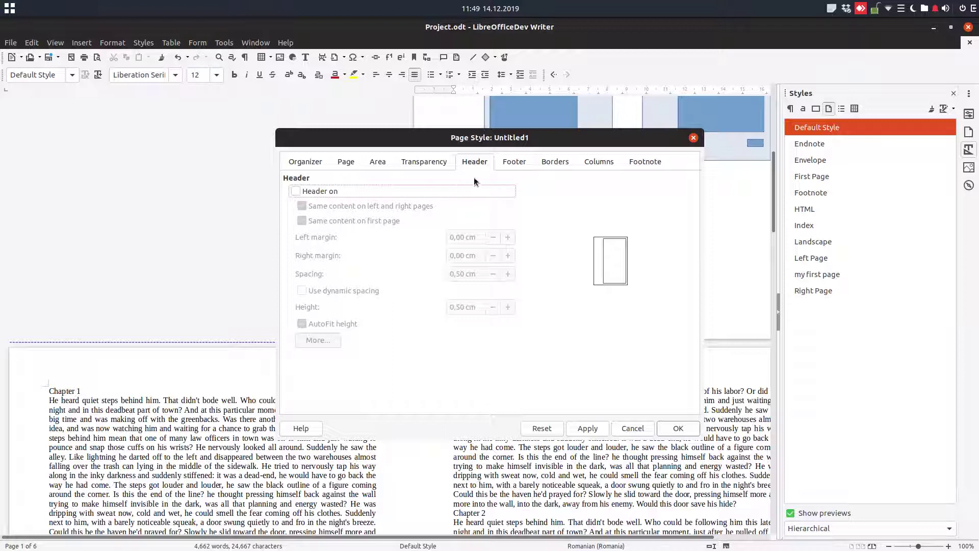
click(507, 161)
click(330, 191)
click(341, 207)
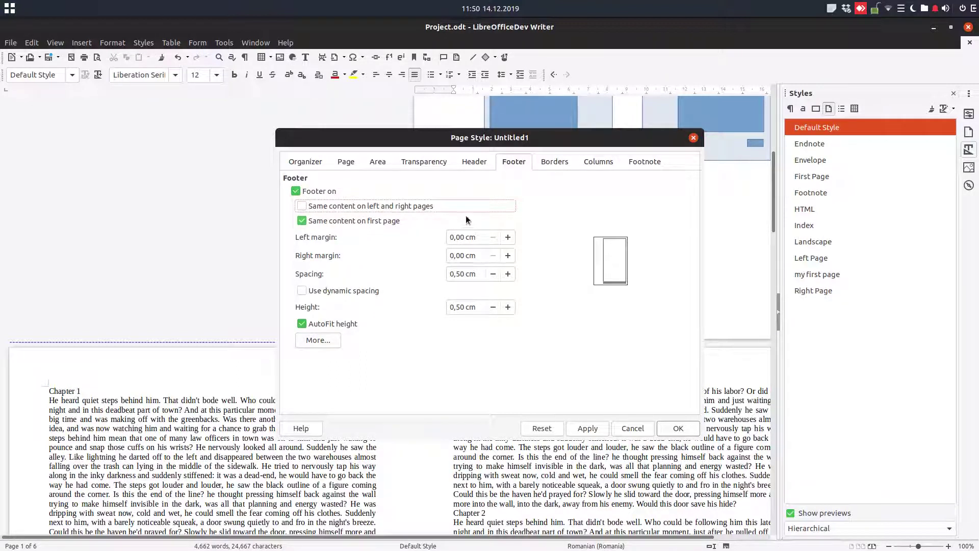
- Set the page layout so the first page is always a right page
click(357, 162)
click(580, 286)
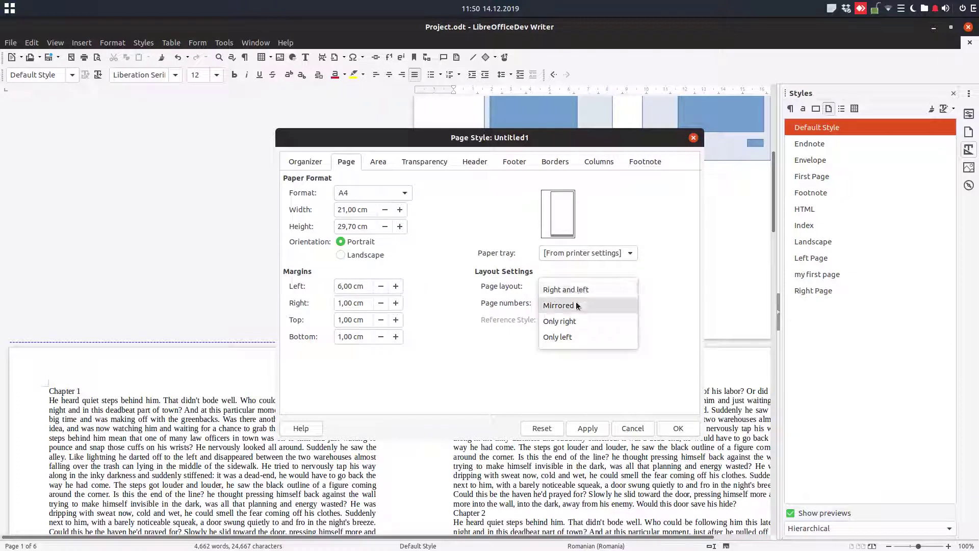
click(310, 162)
click(309, 162)
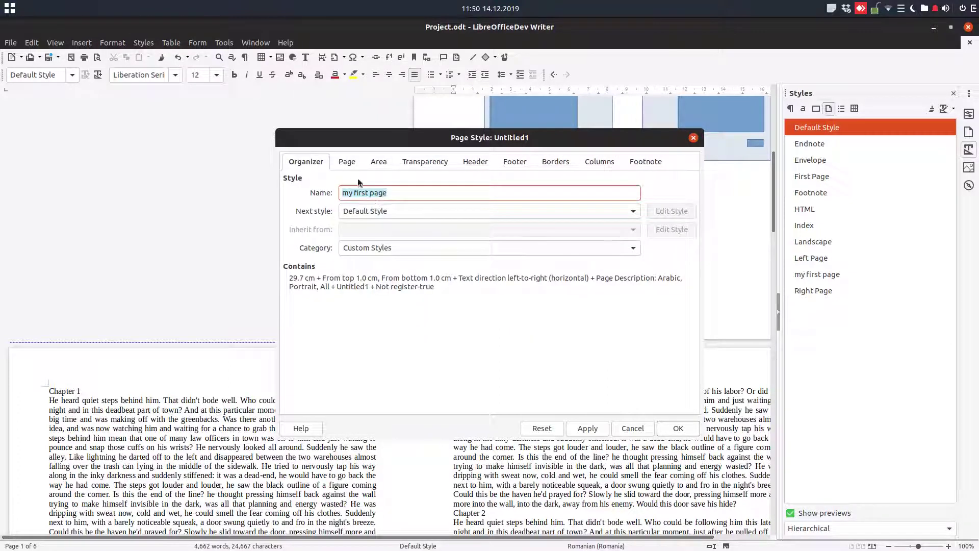
click(349, 162)
click(551, 285)
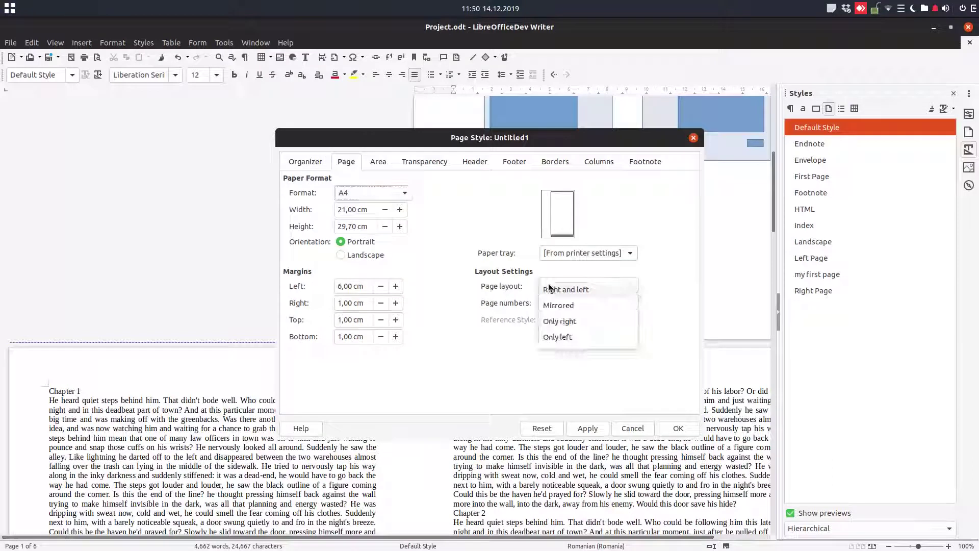
click(574, 322)
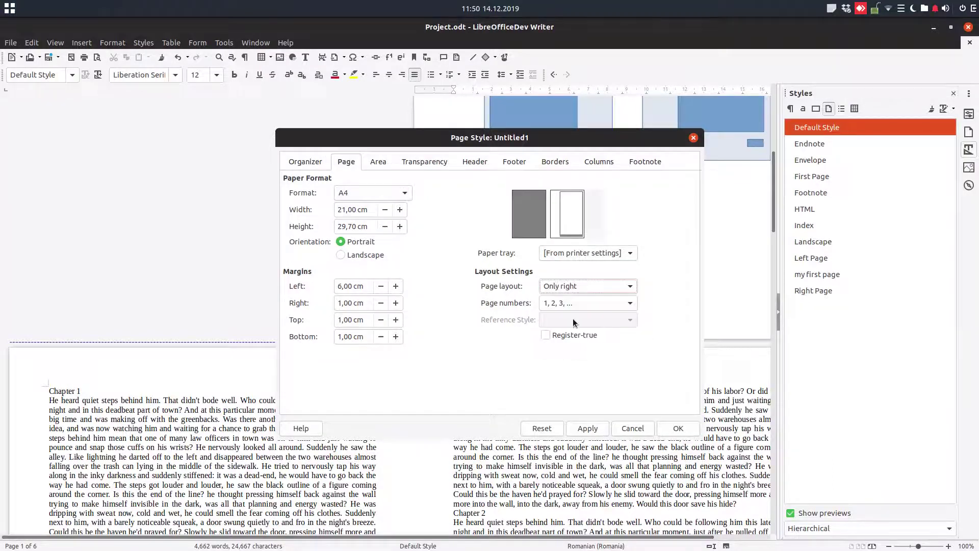
- Turn the footer off, review the Borders, Columns and Footnote tabs, and apply
click(384, 163)
click(408, 164)
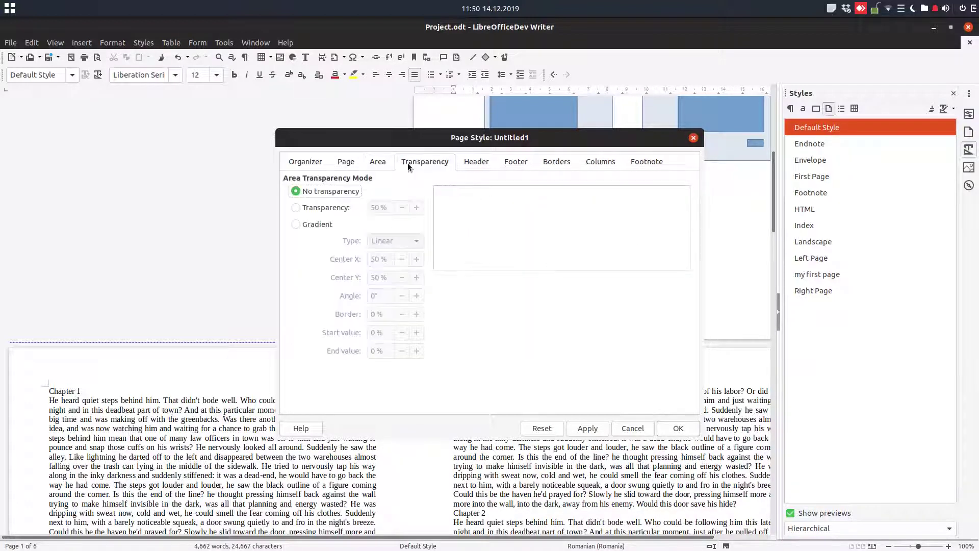
click(487, 162)
click(504, 162)
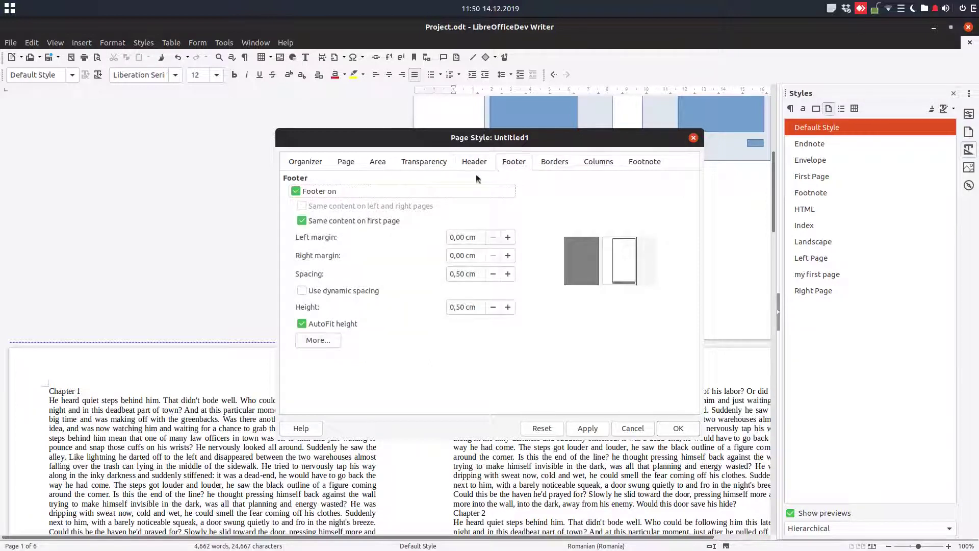
click(323, 192)
click(564, 165)
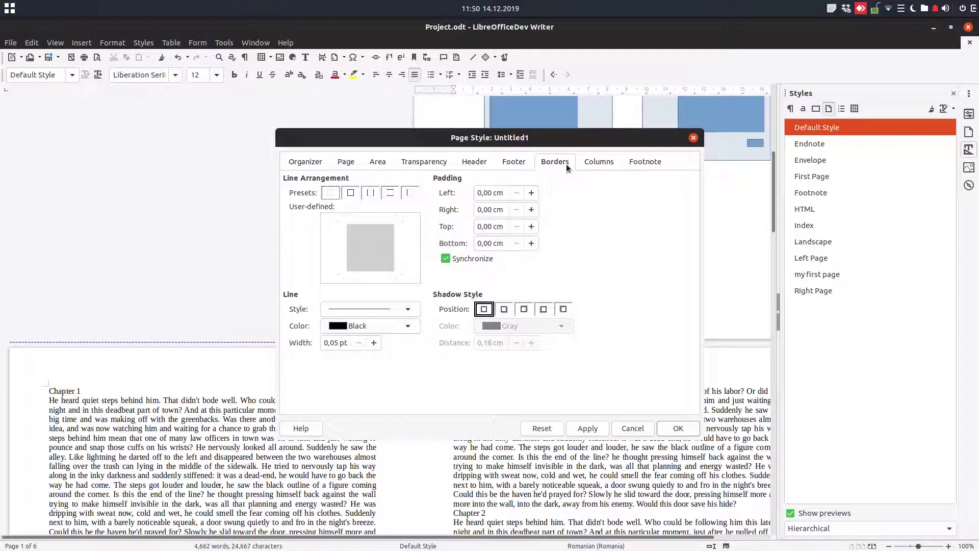
click(586, 160)
click(649, 163)
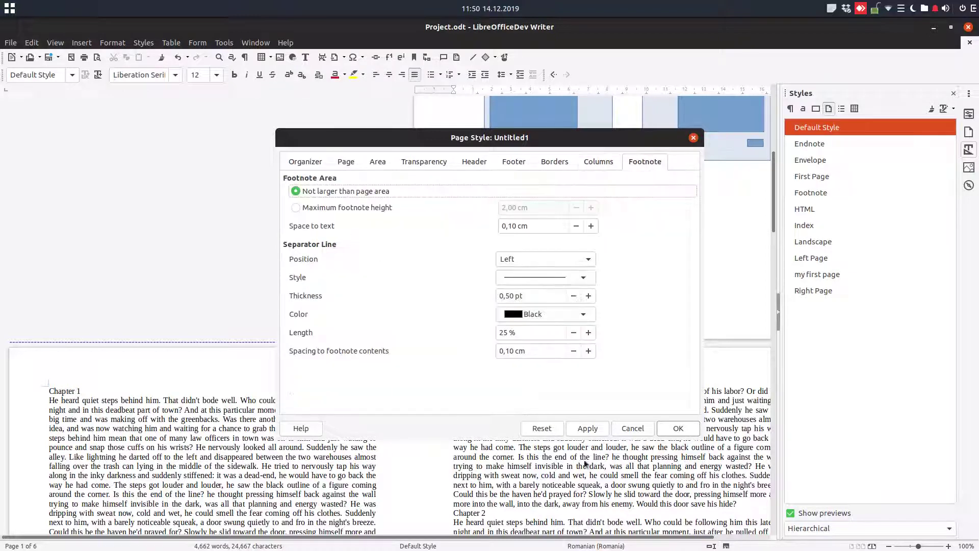
click(590, 430)
- Save 'my first page', then create a new page style from Default Style
click(688, 428)
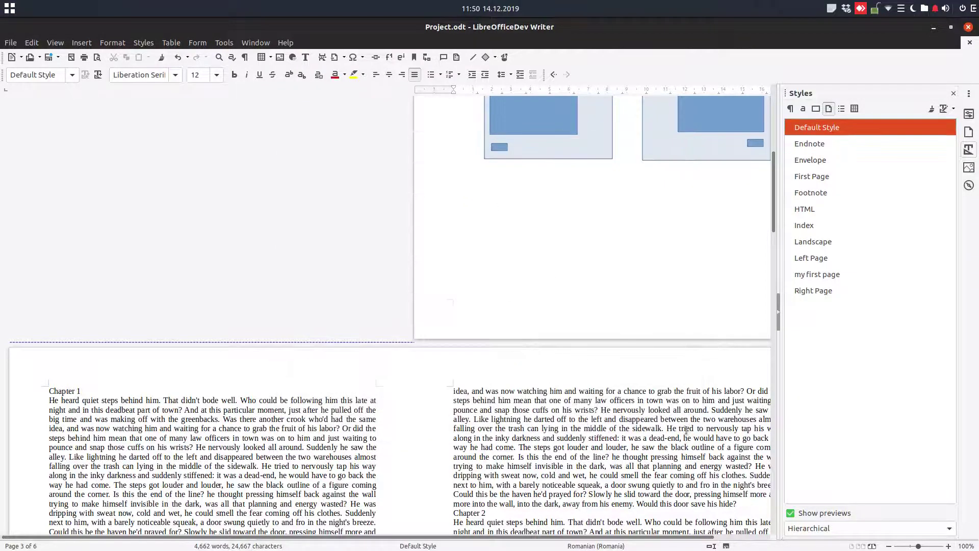
click(834, 277)
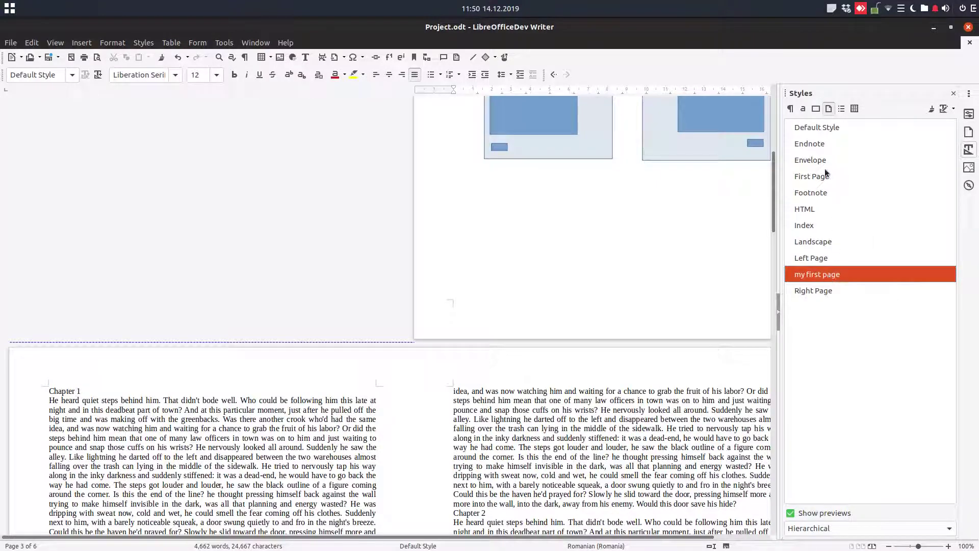
right_click(820, 132)
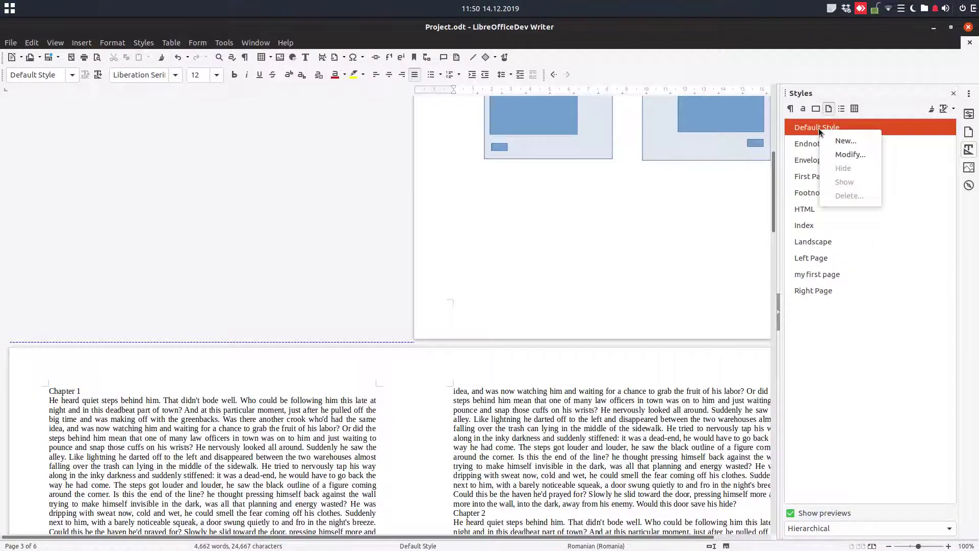
click(826, 142)
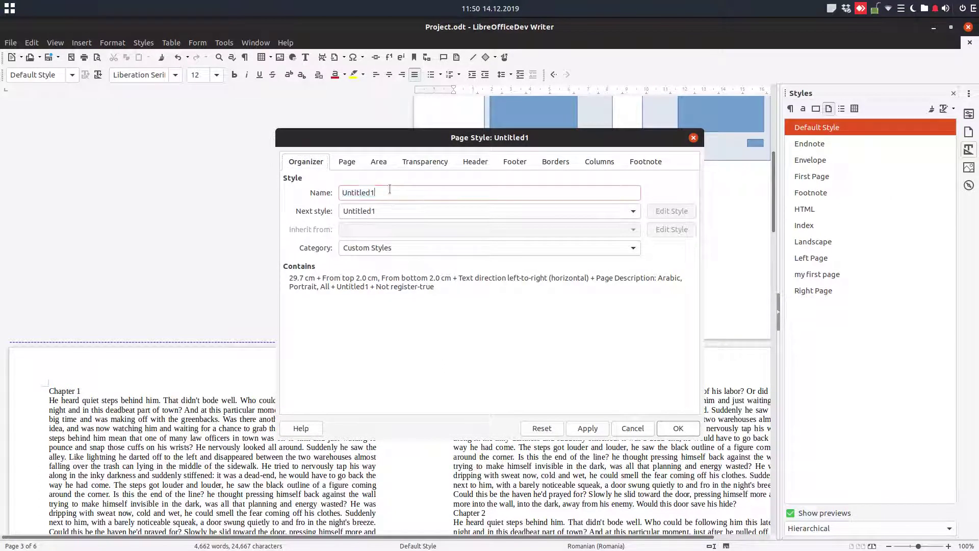
- Name the style 'other pages' with margins 4/1/1/1 cm and a mirrored page layout
text(other pages)
key(Tab)
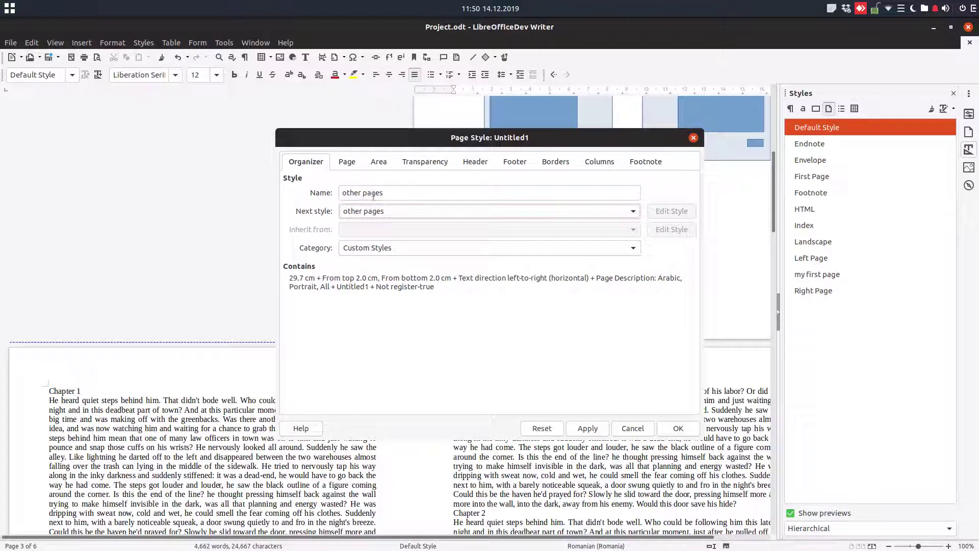
click(352, 163)
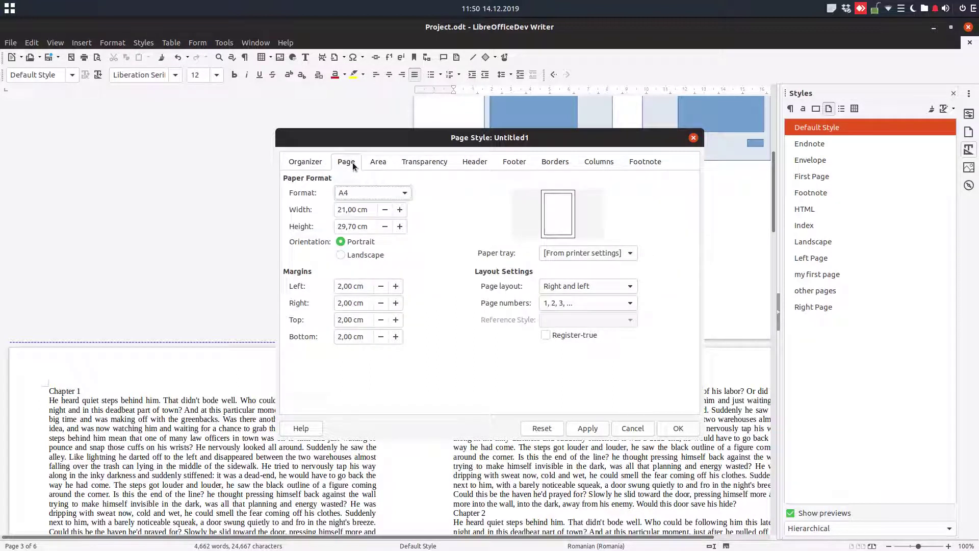
click(364, 285)
text(6)
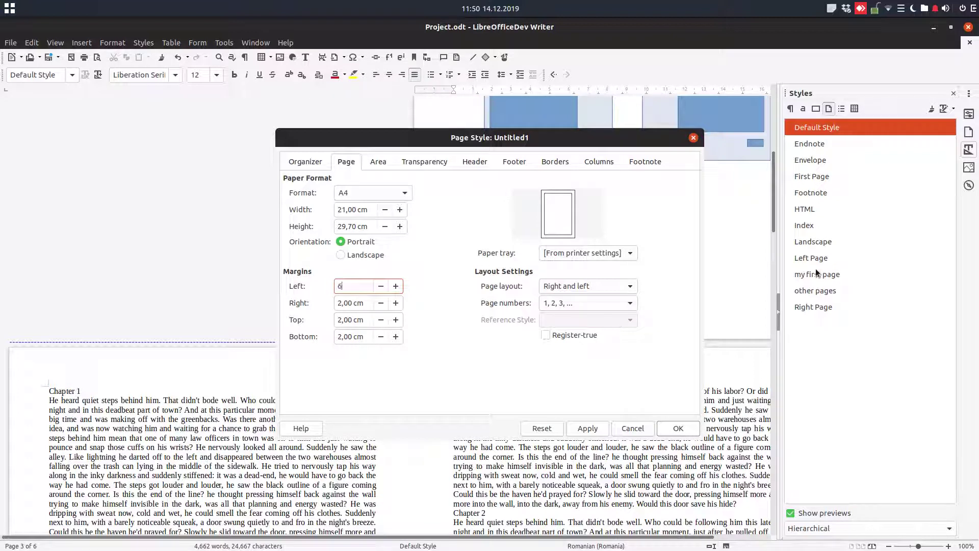
key(Tab)
key(shift+Tab)
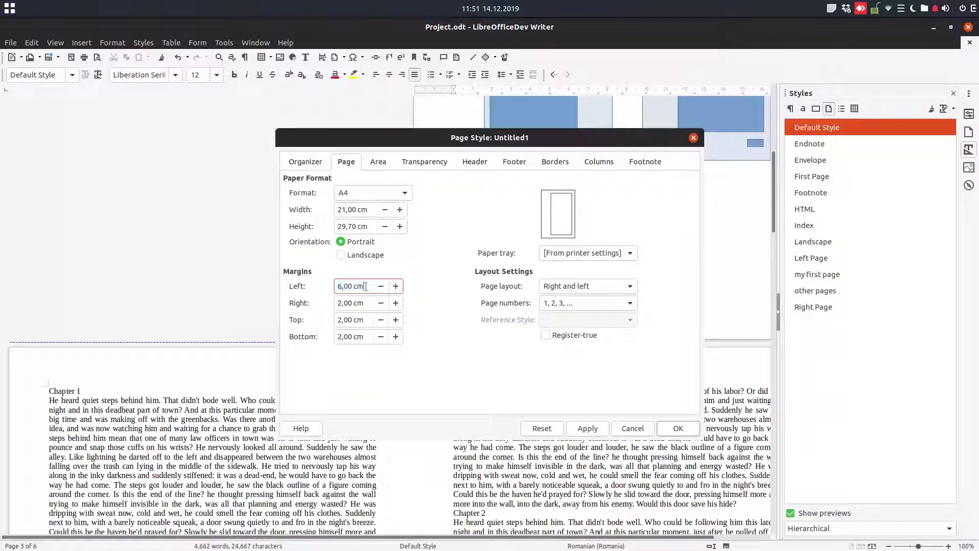
text(4)
key(Tab)
text(1)
key(Tab)
text(1)
key(Tab)
text(1)
key(Tab)
click(592, 286)
click(585, 304)
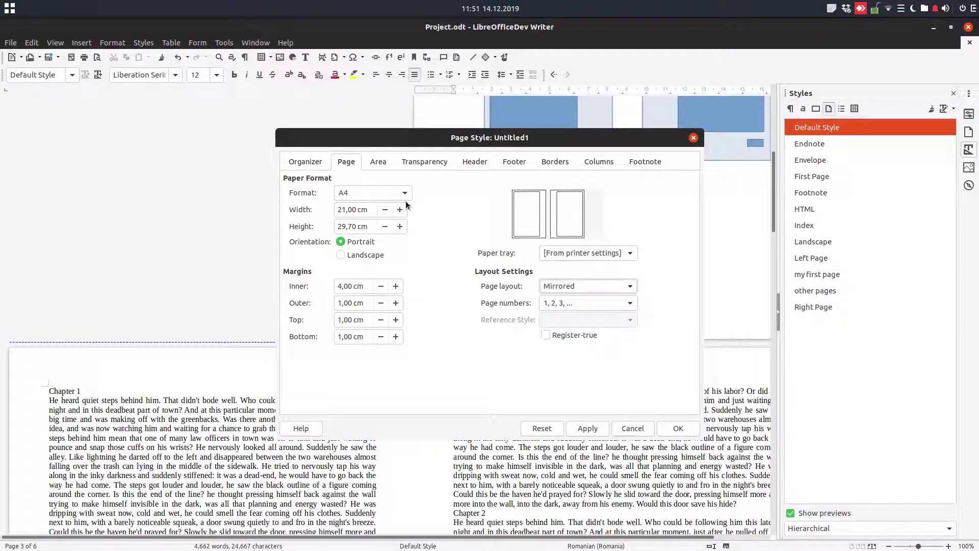
- Turn on a footer with different left and right content, then save the style
click(380, 162)
click(440, 164)
click(474, 161)
click(511, 161)
click(331, 191)
click(334, 205)
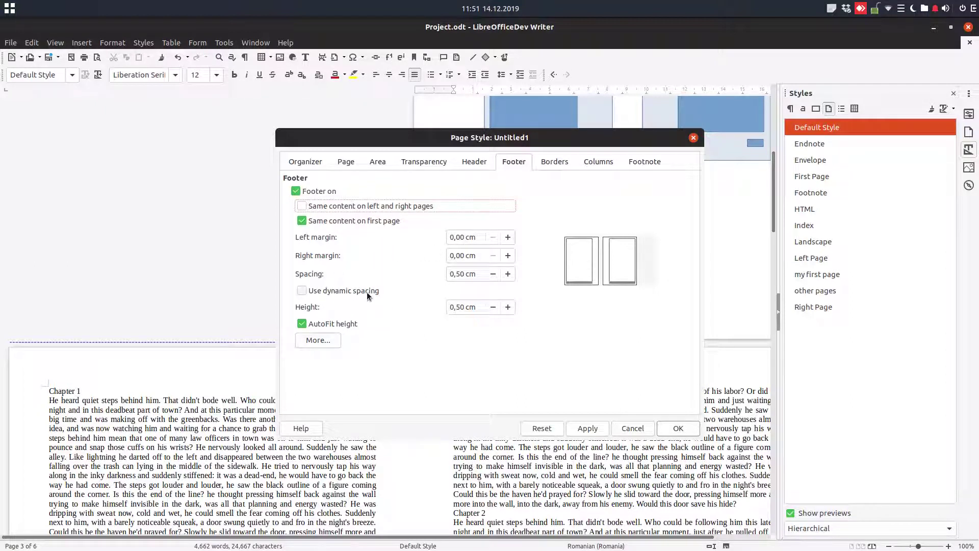
click(588, 429)
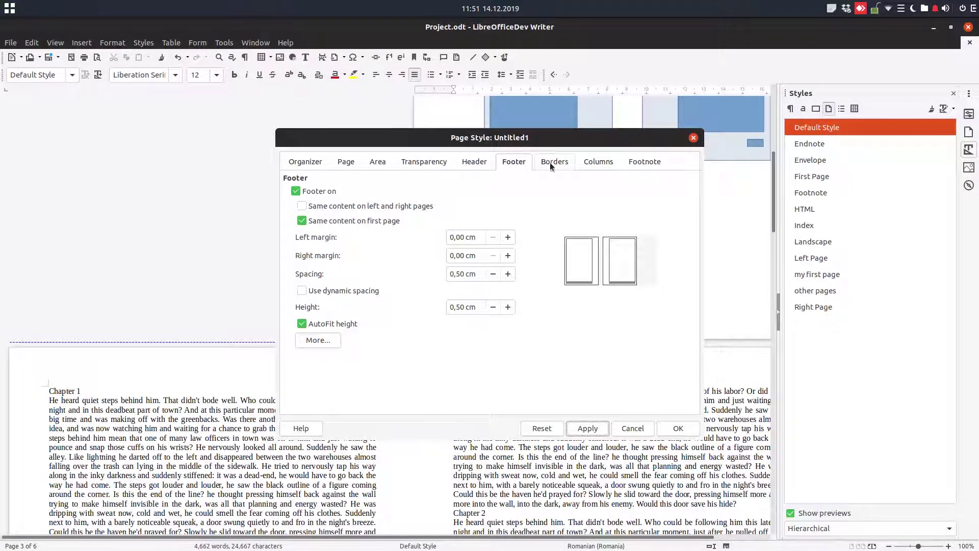
click(598, 162)
click(644, 162)
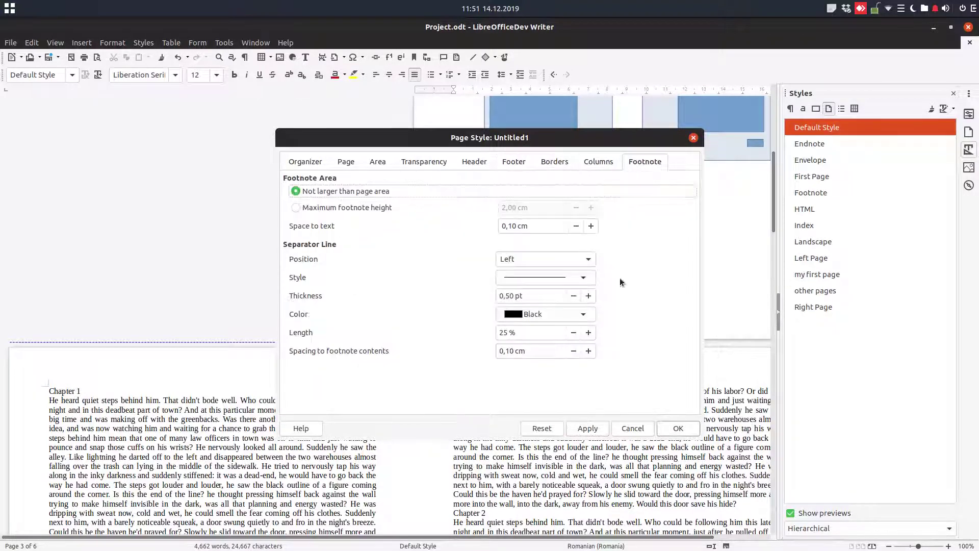
click(665, 428)
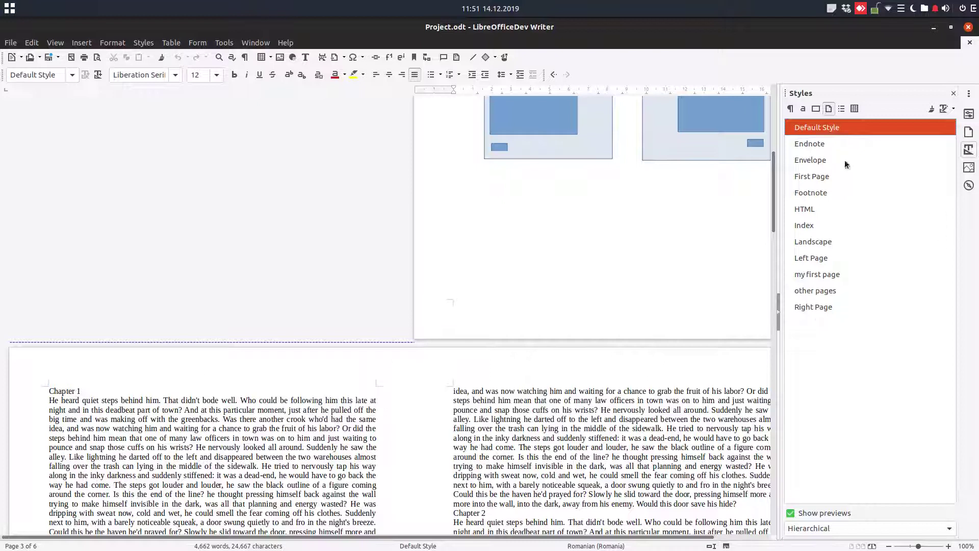
- Give 'my chapter' a Text Flow page break using the 'my first page' page style
click(791, 109)
click(798, 257)
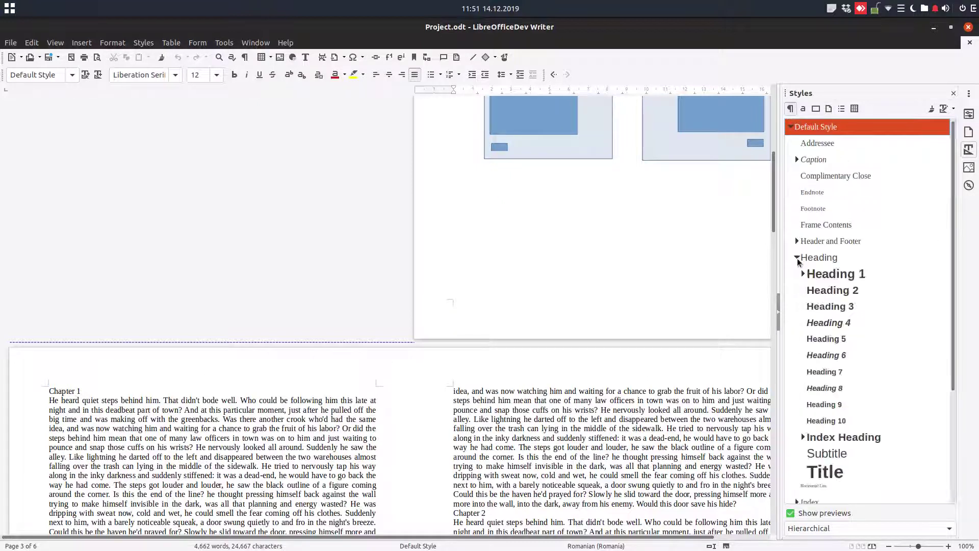
click(804, 274)
click(822, 292)
right_click(823, 291)
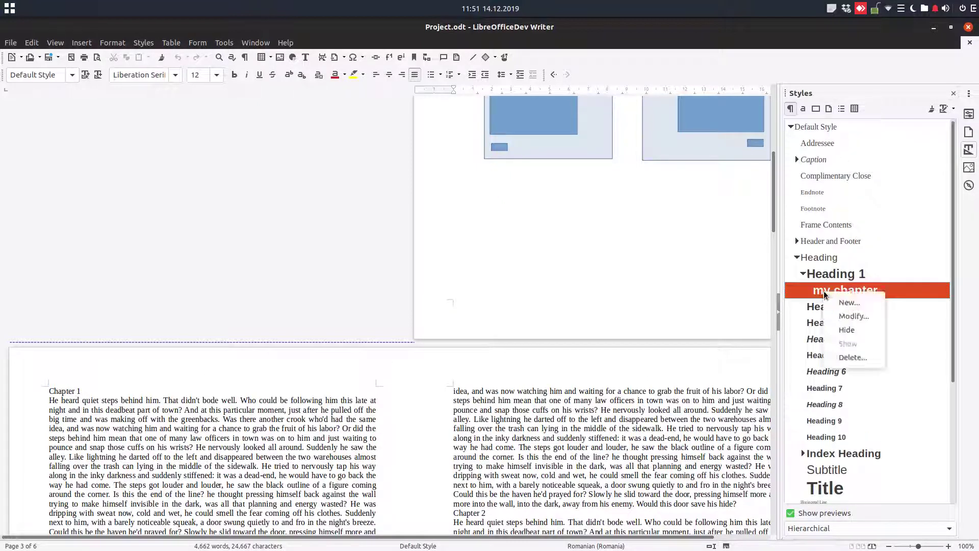
click(843, 316)
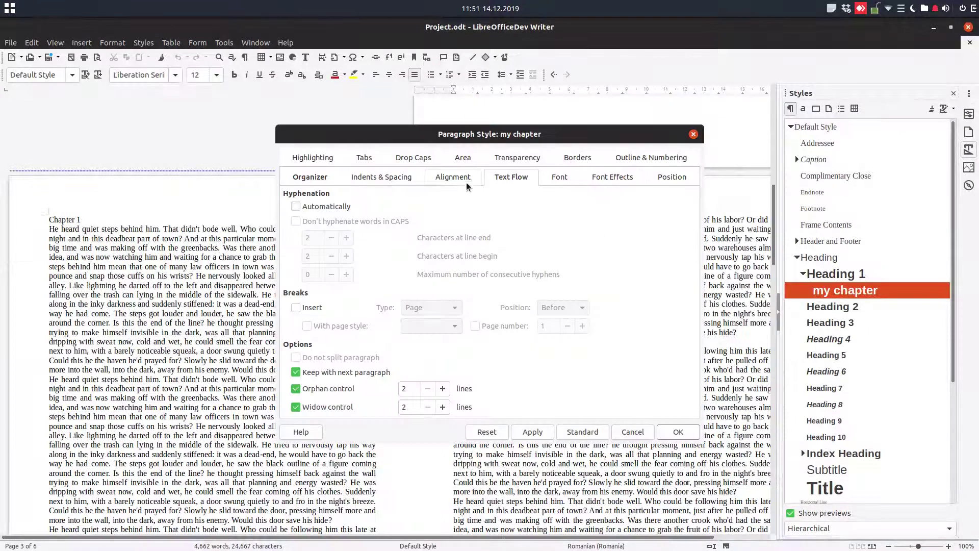
click(313, 306)
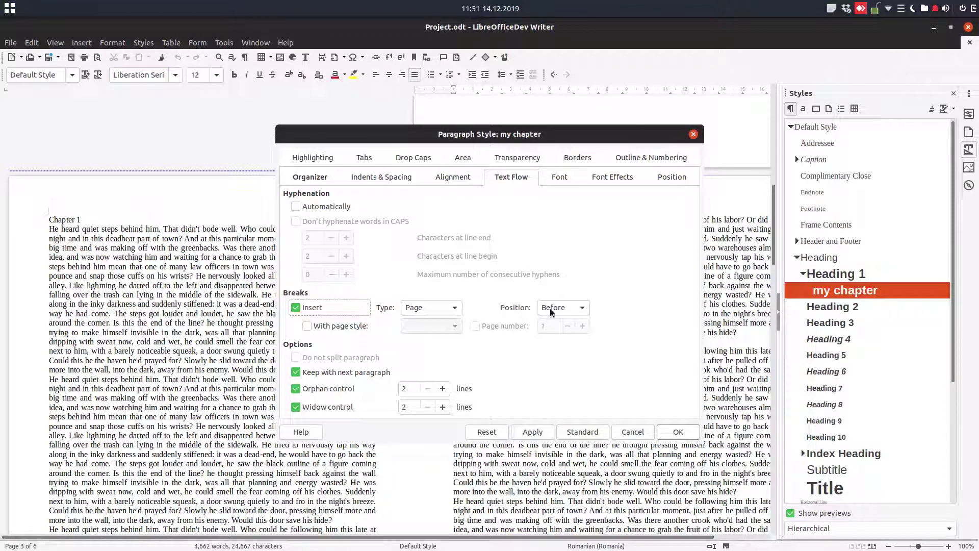
click(341, 326)
click(436, 326)
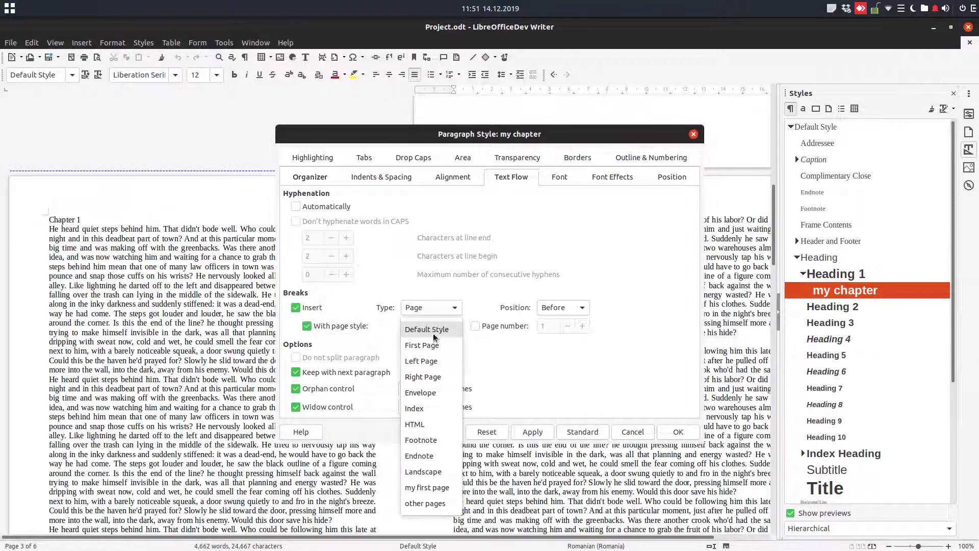
click(433, 482)
click(526, 434)
click(675, 434)
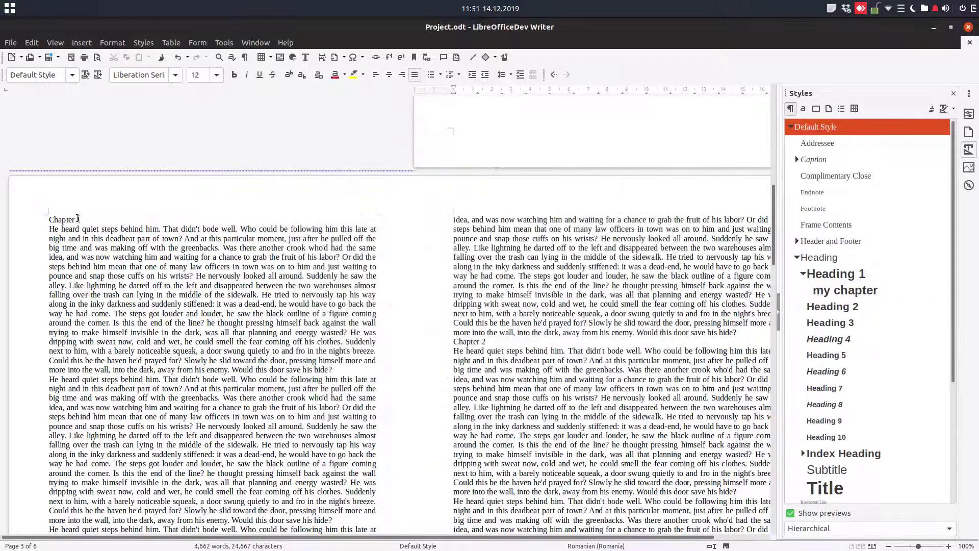
- Apply the 'my chapter' paragraph style to the Chapter 1 heading
drag(90, 220, 24, 217)
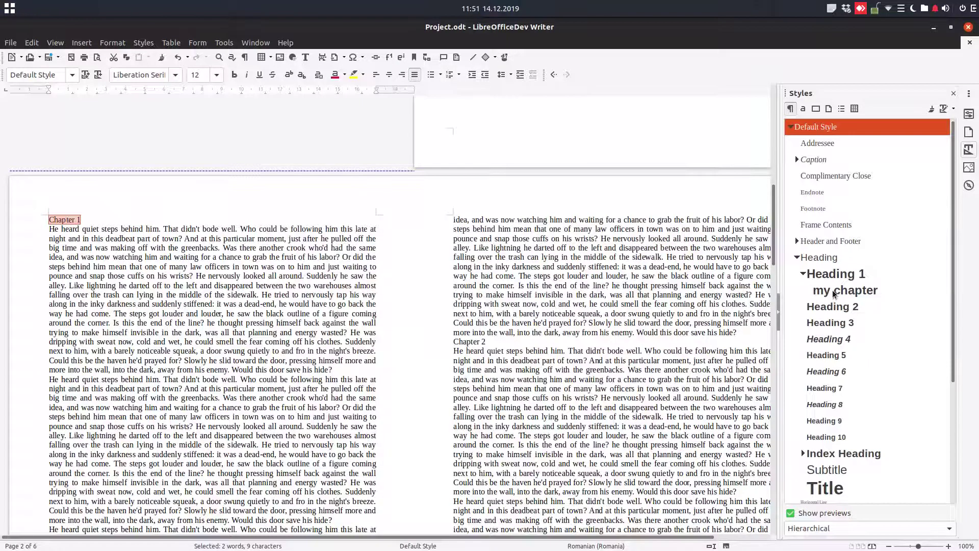
double_click(832, 290)
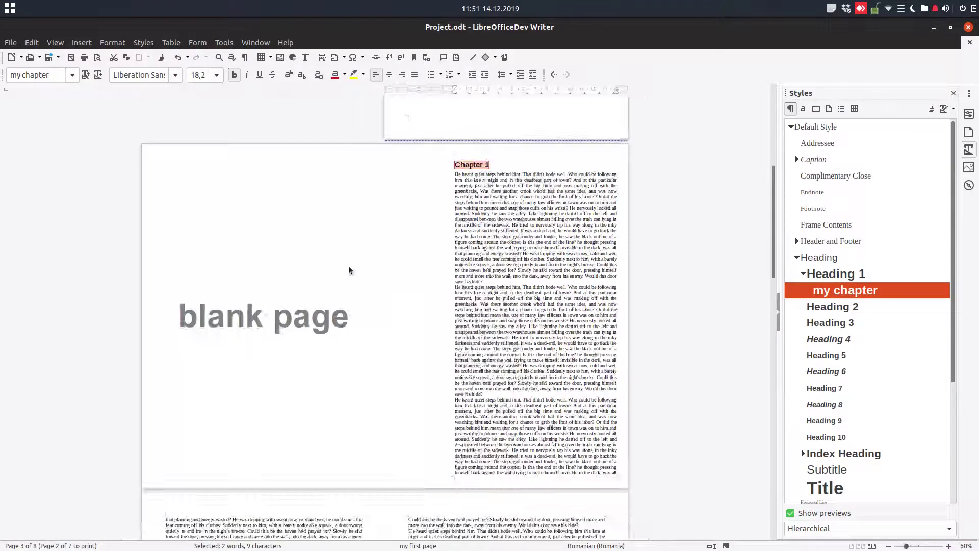
click(494, 194)
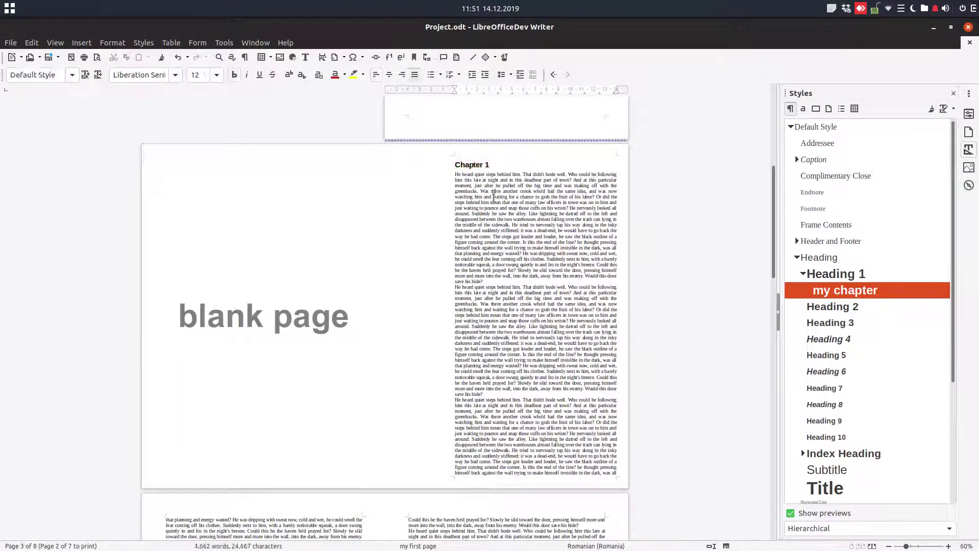
- Check the following page's style, then switch the sidebar to Page Styles
scroll(494, 193, down, 3)
scroll(482, 186, down, 5)
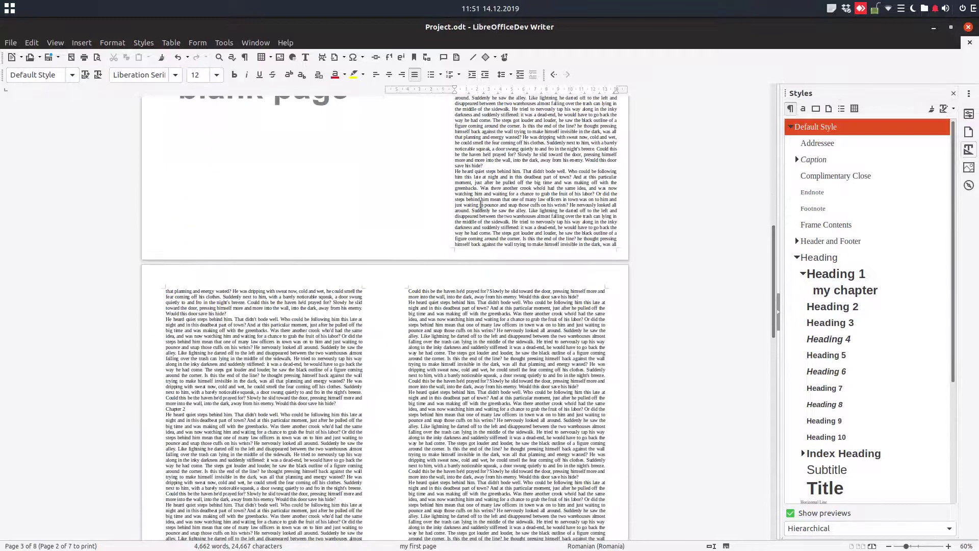
click(281, 238)
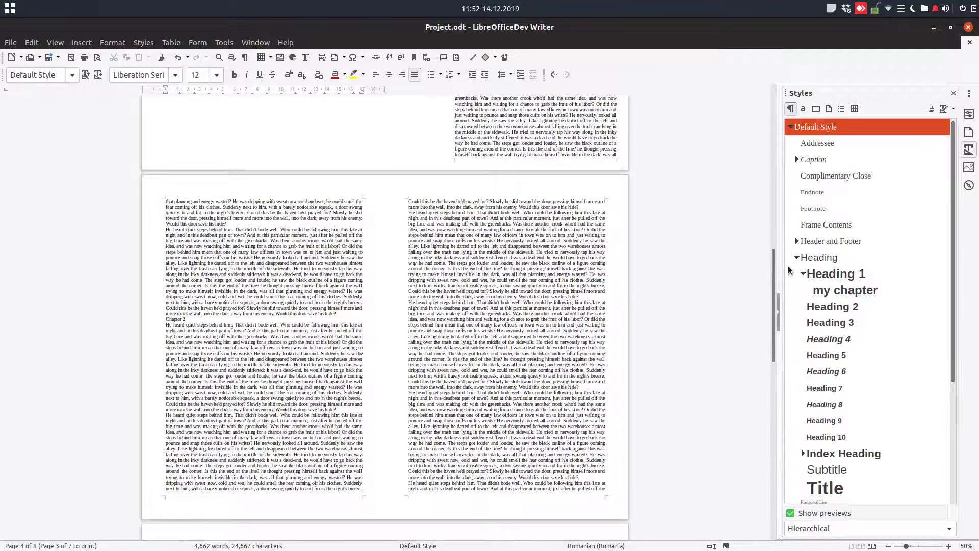
scroll(694, 197, up, 6)
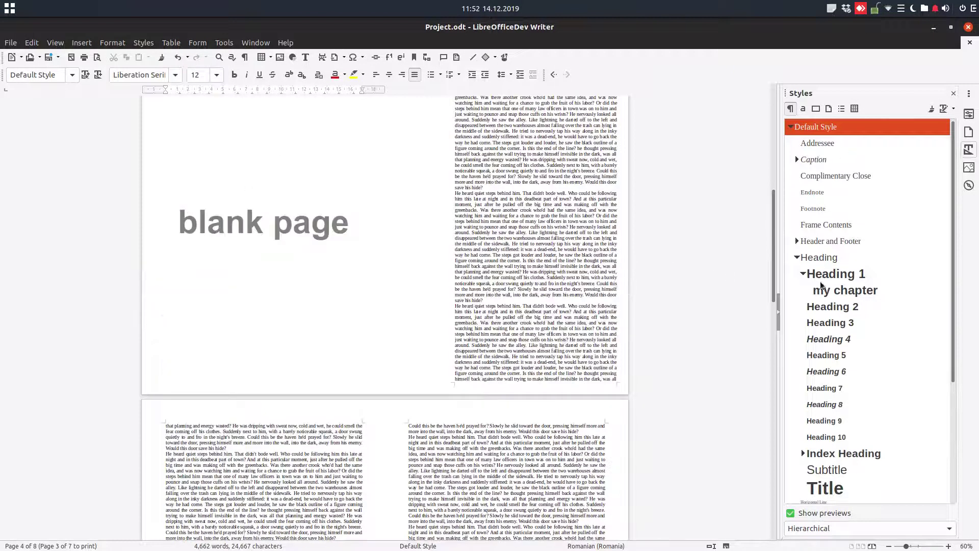
click(828, 111)
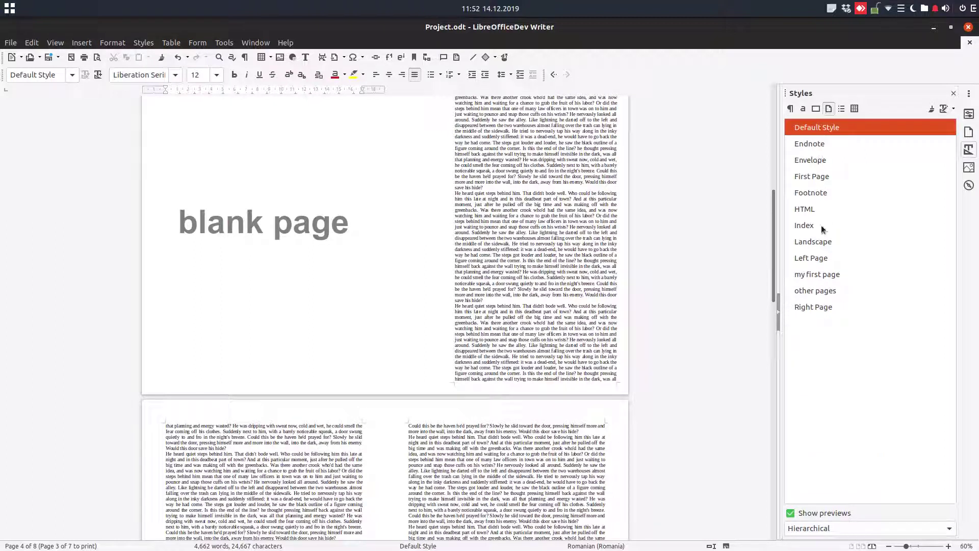
- Set 'other pages' as the next style after 'my first page'
click(817, 276)
right_click(816, 276)
click(837, 299)
click(306, 161)
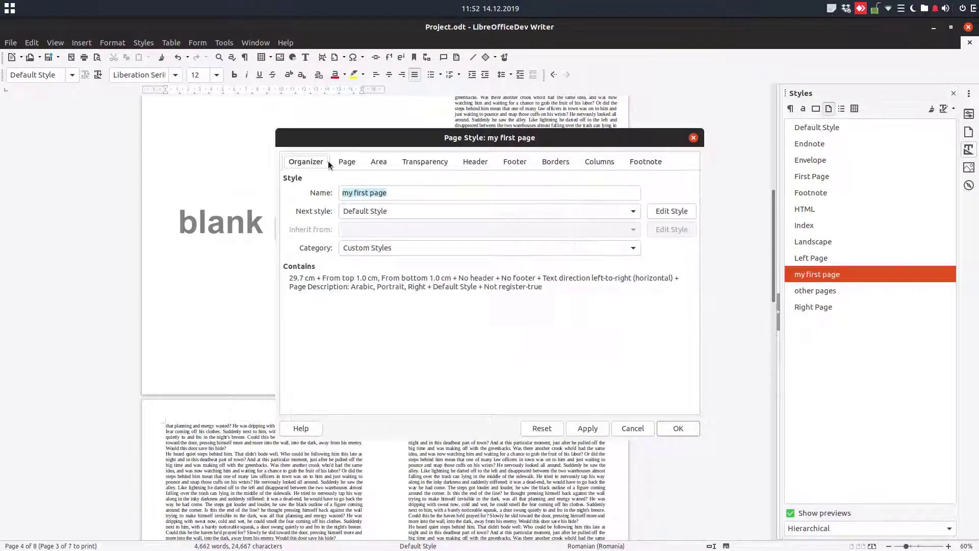
click(346, 161)
click(305, 161)
click(396, 210)
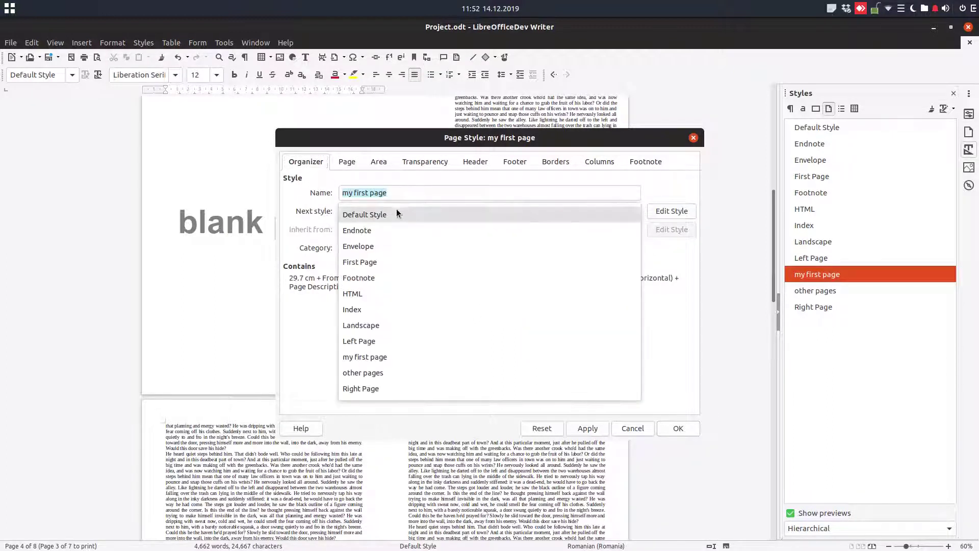
click(408, 372)
click(578, 426)
click(645, 429)
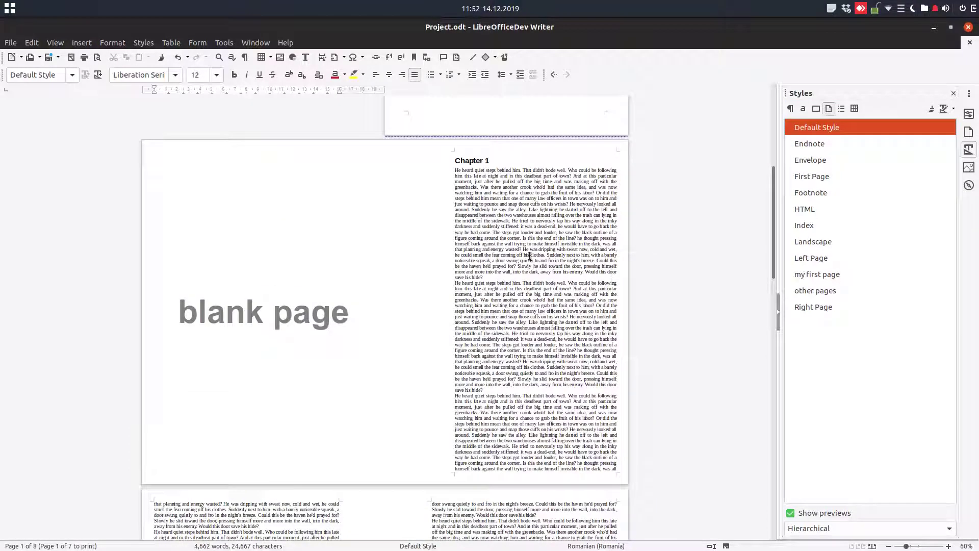
- Change the left margin of 'my first page' to 4 cm
scroll(529, 255, down, 3)
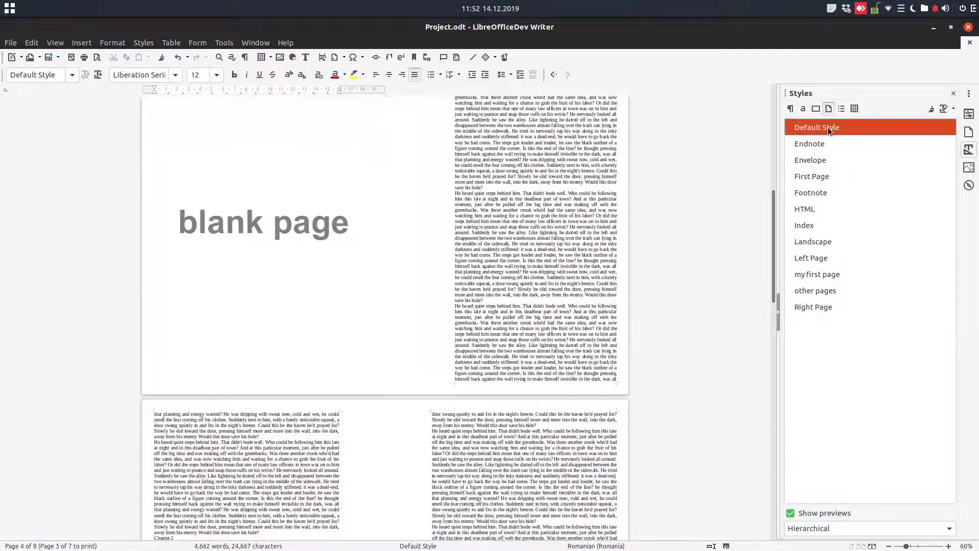
right_click(818, 274)
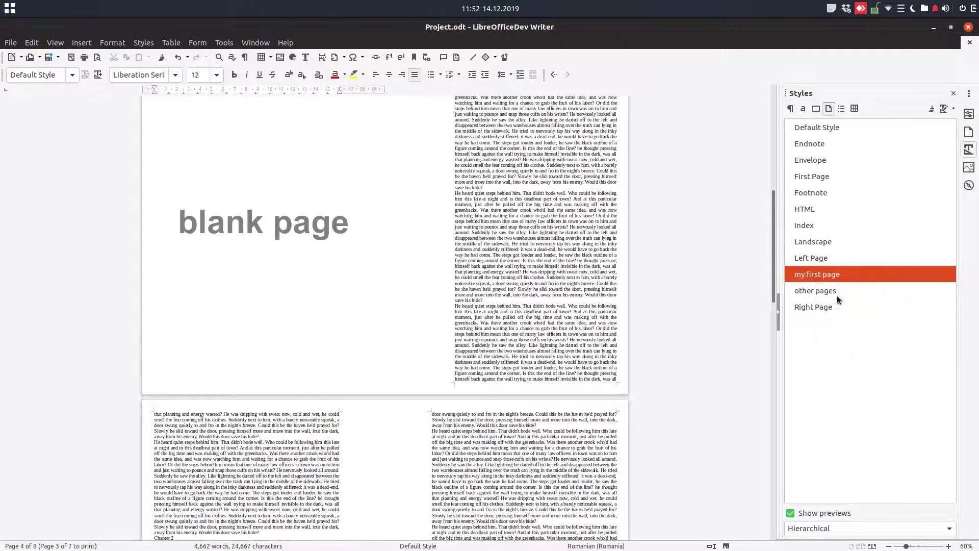
click(838, 298)
click(349, 162)
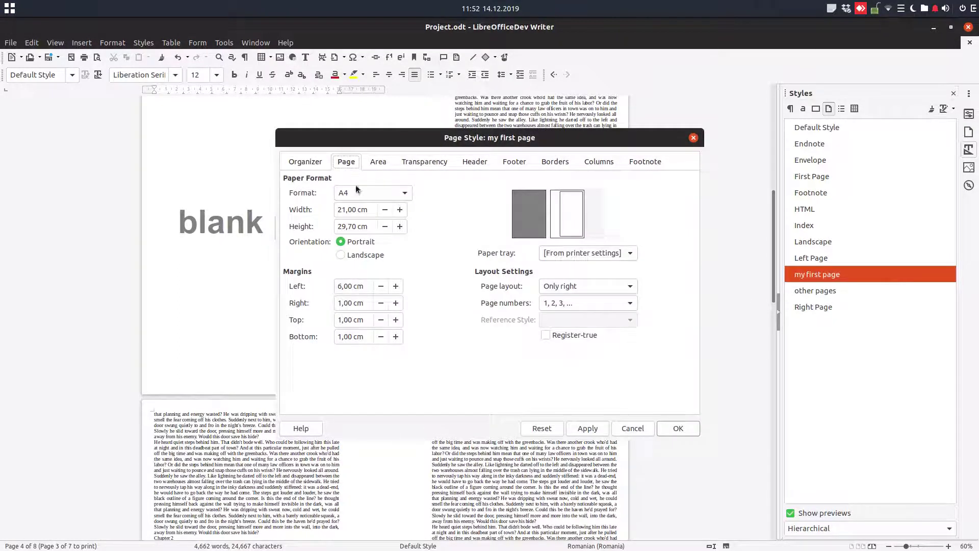
triple_click(366, 281)
text(4)
key(Tab)
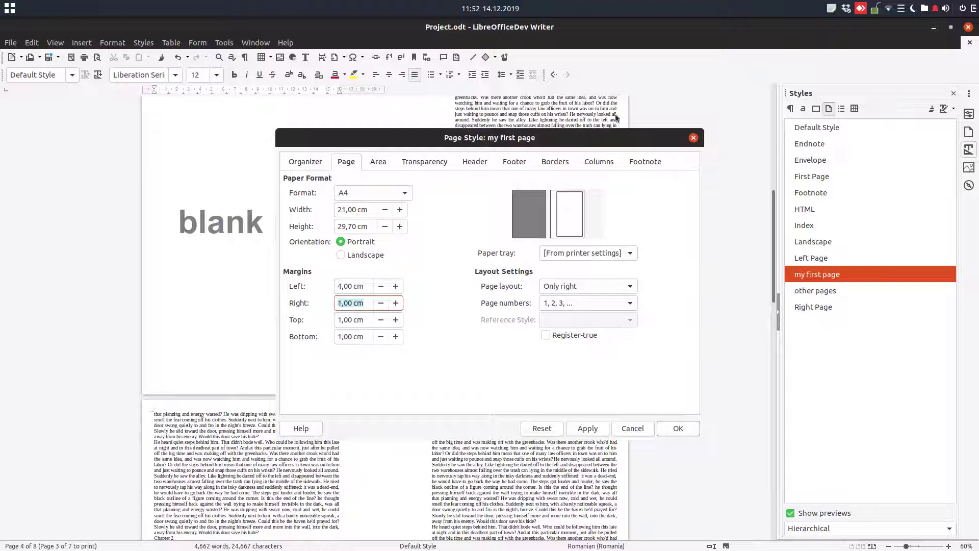
click(673, 429)
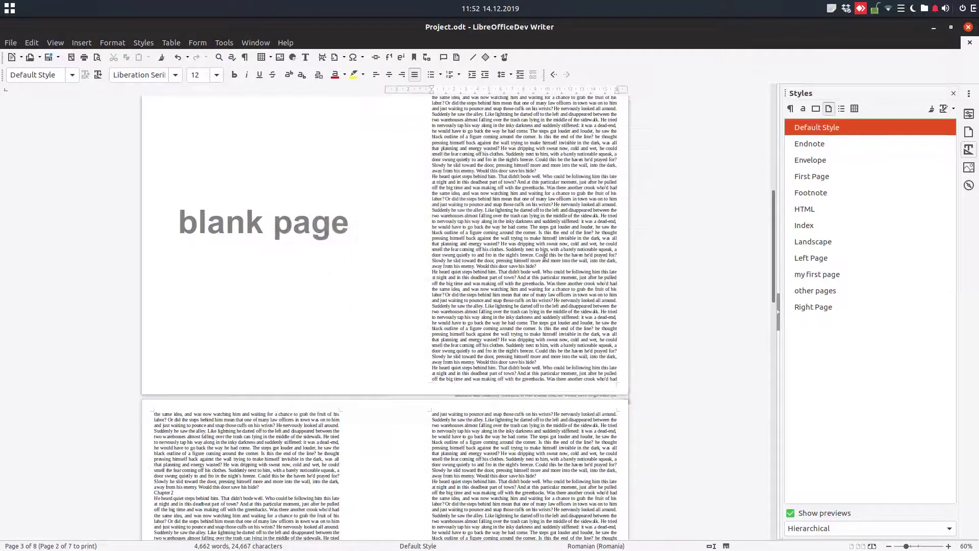
- Apply the my chapter paragraph style, under Heading 1, to the Chapter 3 title
scroll(551, 269, up, 3)
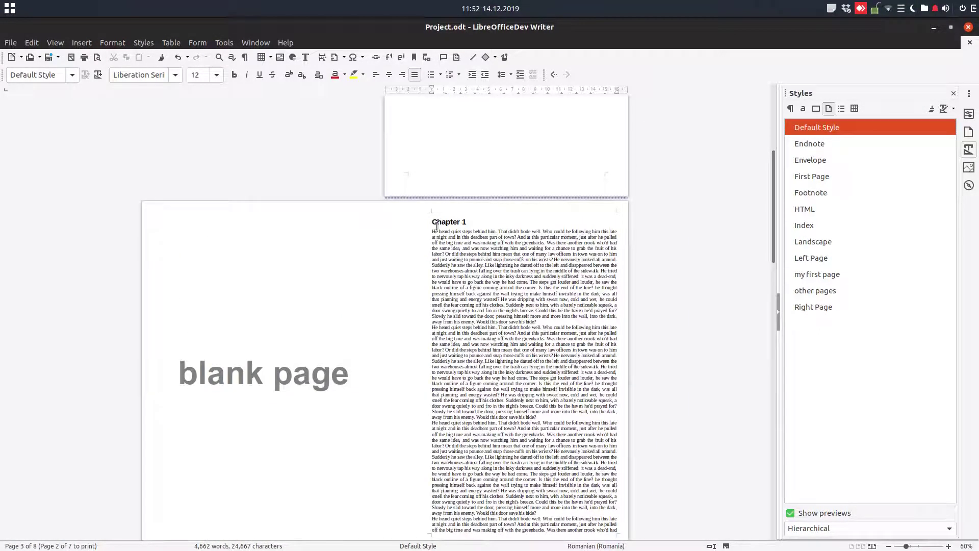
scroll(465, 223, down, 10)
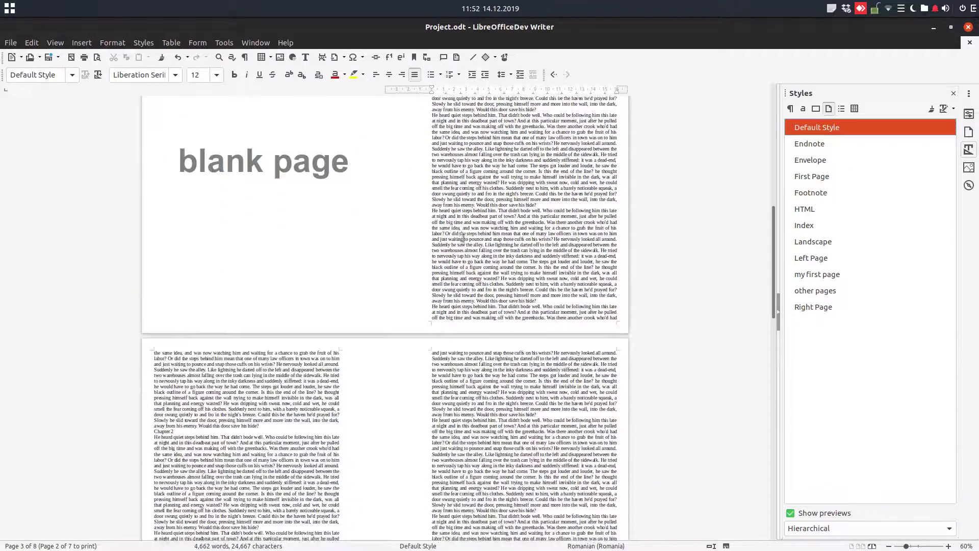
scroll(463, 239, down, 5)
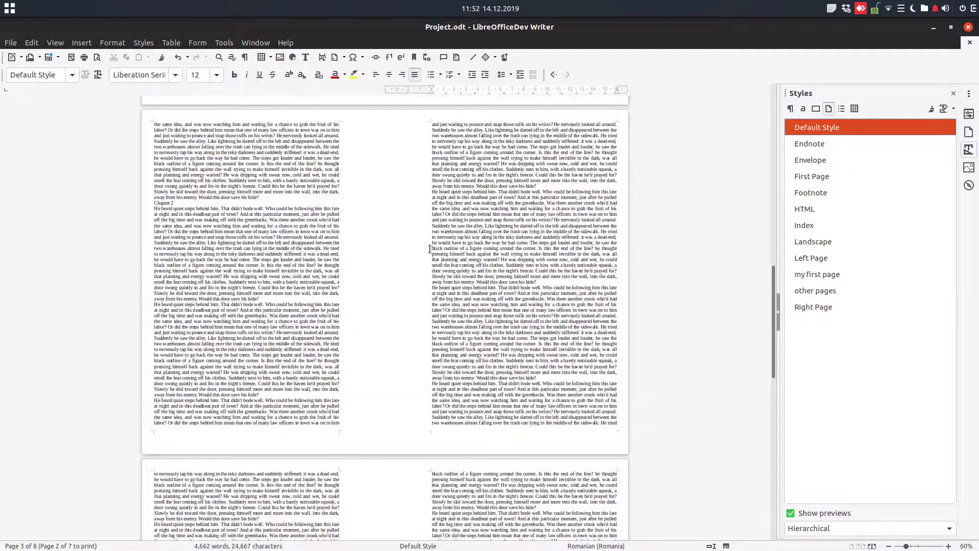
click(238, 265)
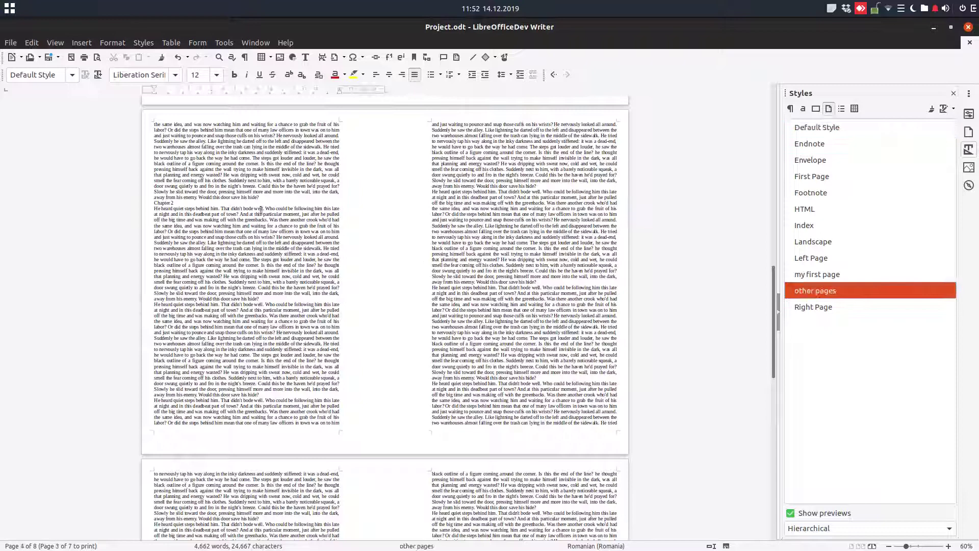
scroll(261, 211, down, 14)
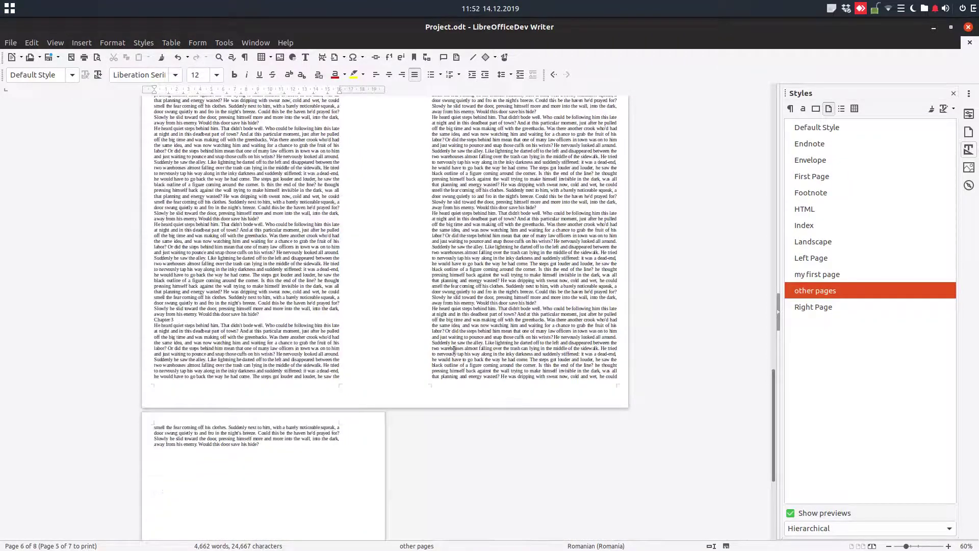
drag(180, 319, 152, 319)
click(791, 108)
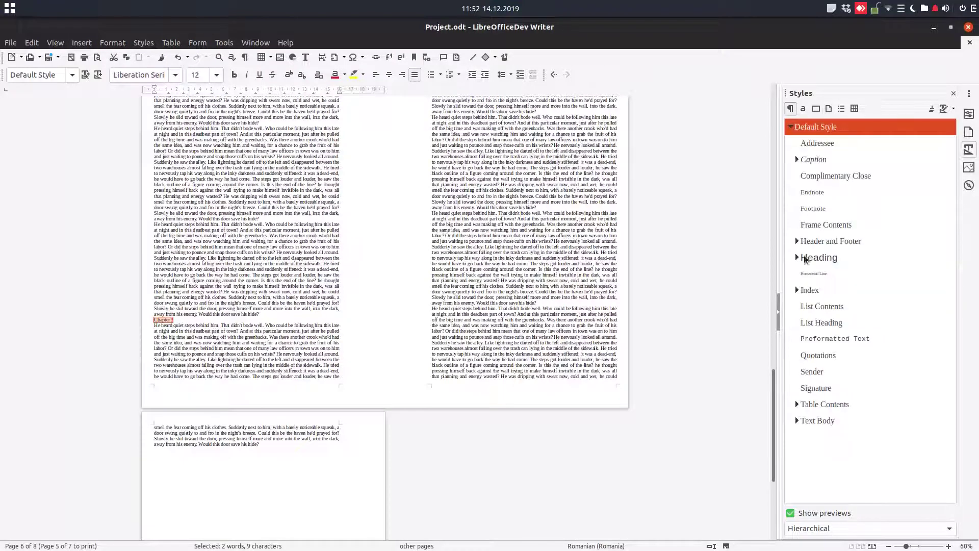
click(798, 257)
click(803, 275)
double_click(827, 294)
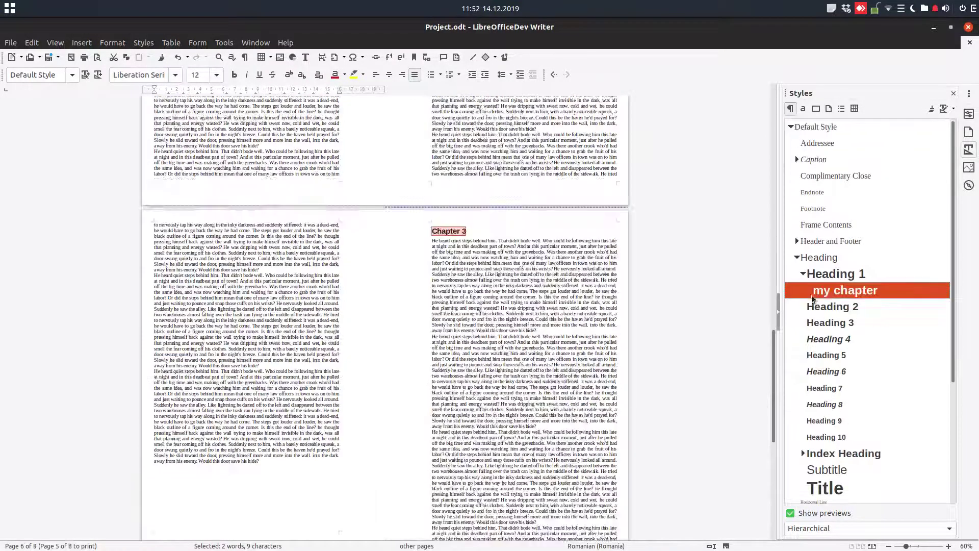
- Apply my chapter to the Chapter 2 title too, then scroll to check the result
scroll(434, 253, up, 8)
drag(179, 184, 149, 182)
double_click(825, 289)
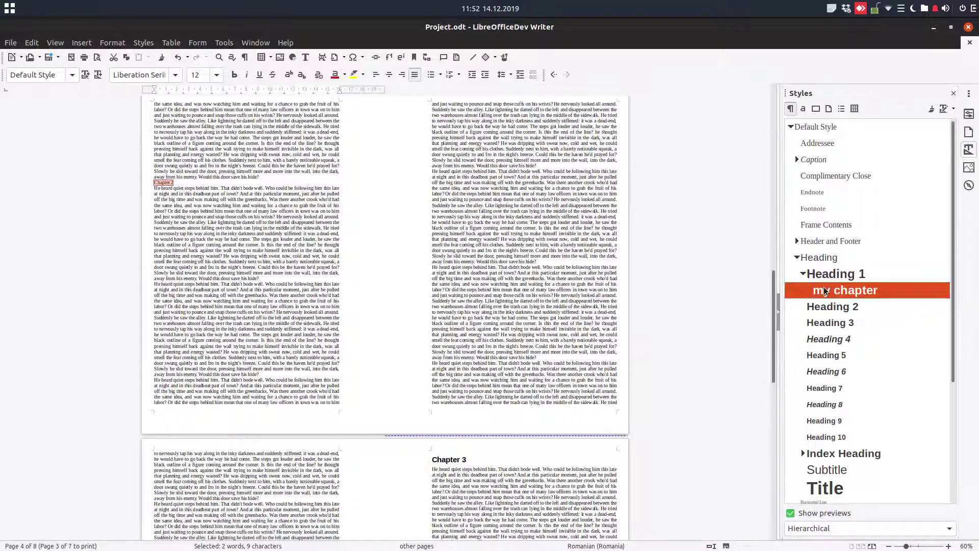
scroll(467, 184, up, 5)
scroll(467, 184, up, 8)
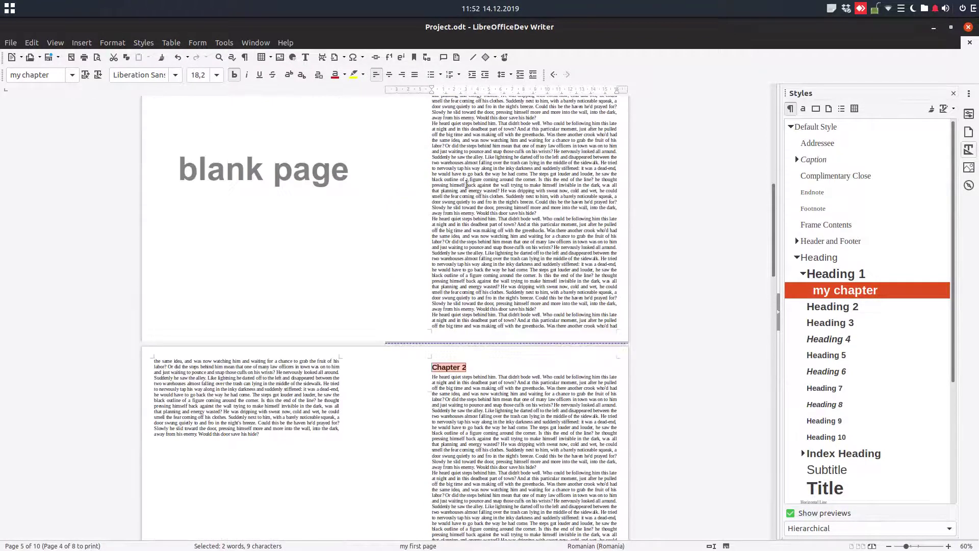
scroll(466, 184, down, 7)
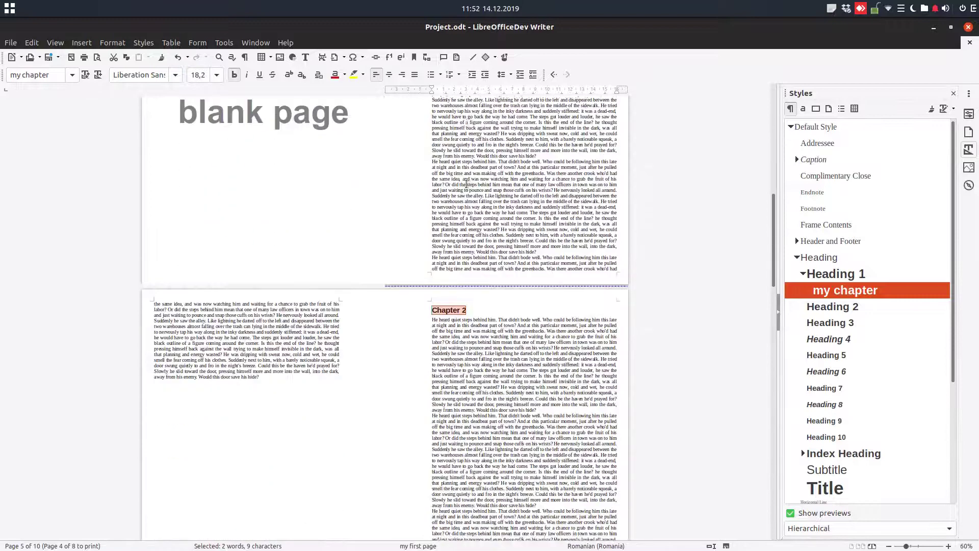
scroll(467, 183, down, 20)
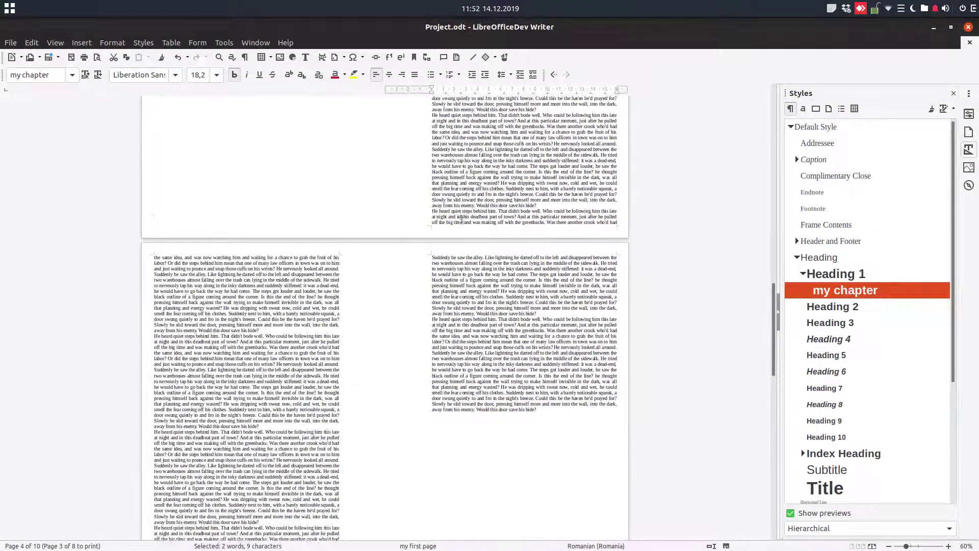
scroll(411, 319, up, 2)
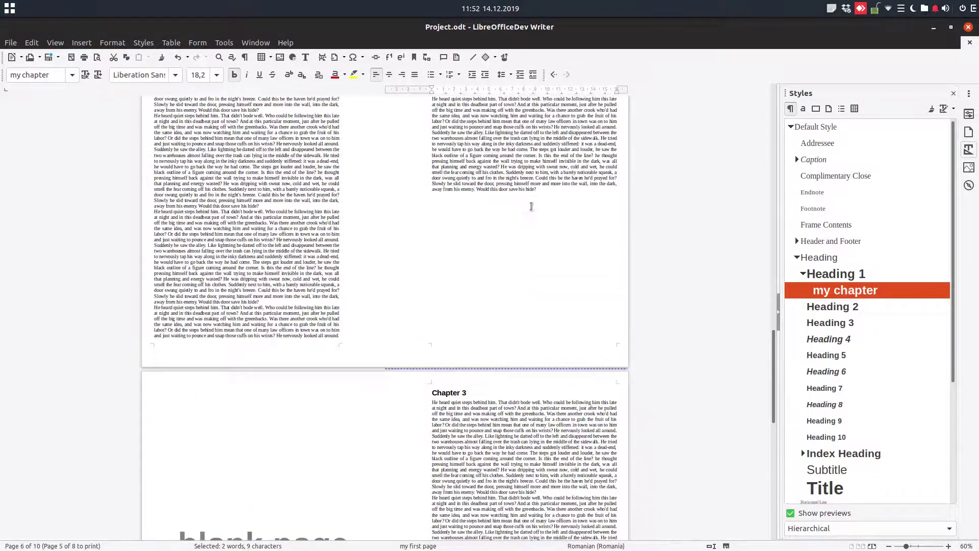
scroll(543, 193, down, 5)
scroll(228, 394, down, 3)
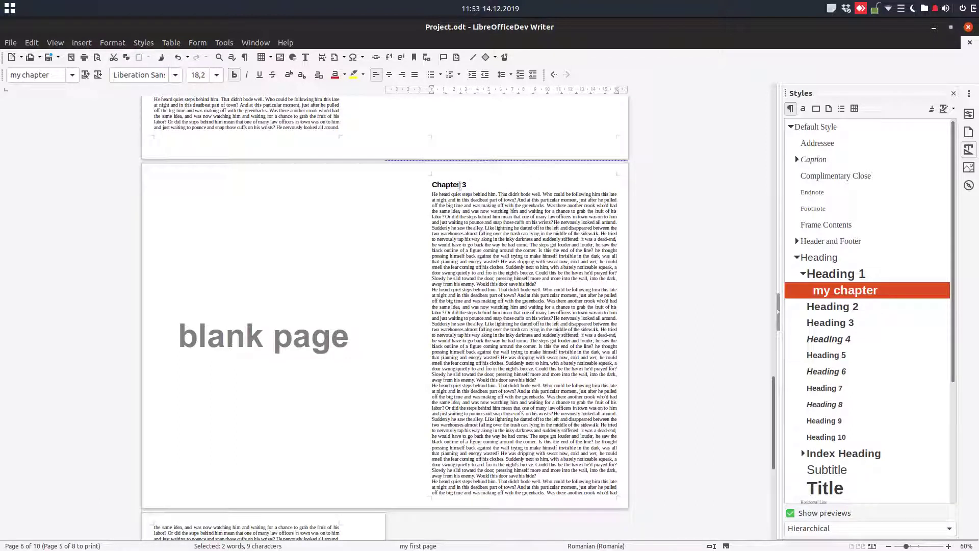
- Set the my chapter style's spacing to 4 cm above and 3 cm below the paragraph
right_click(858, 293)
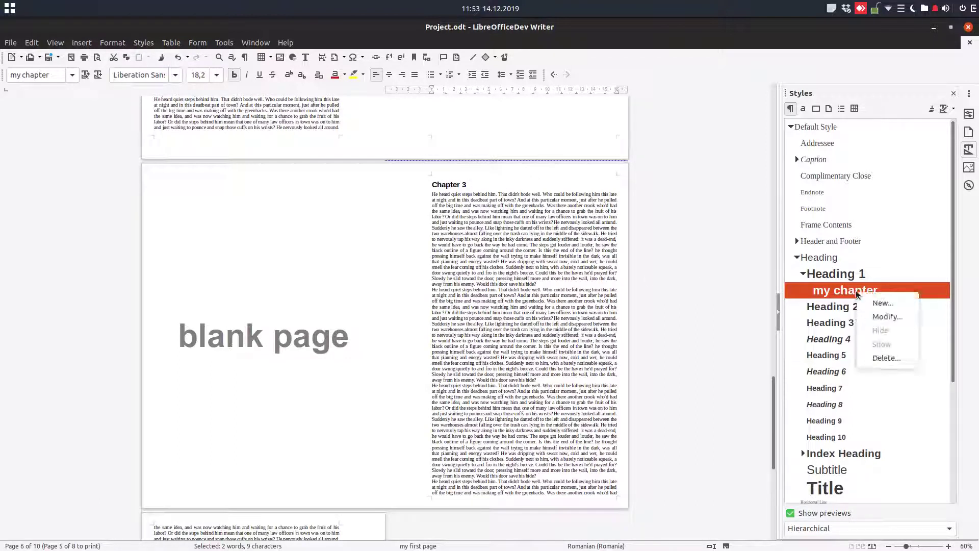
click(880, 316)
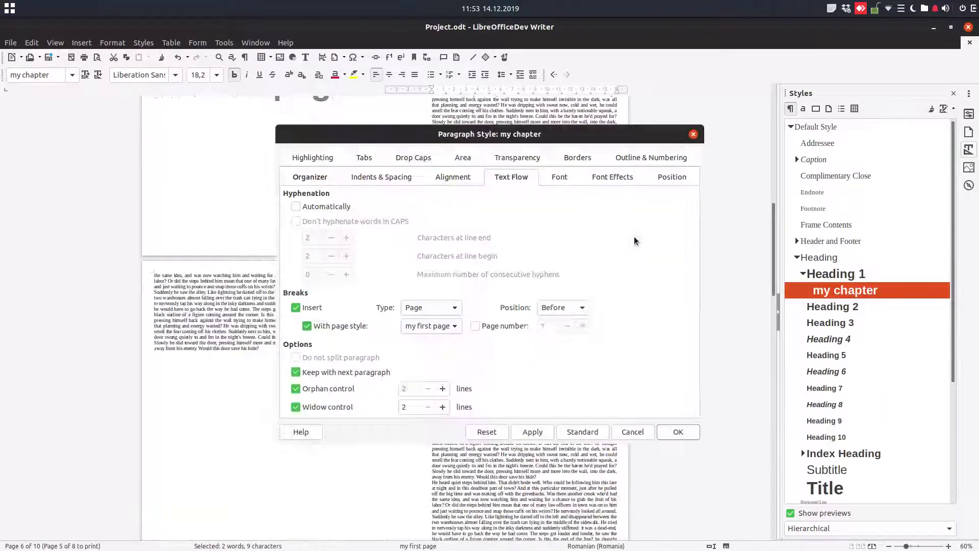
click(381, 178)
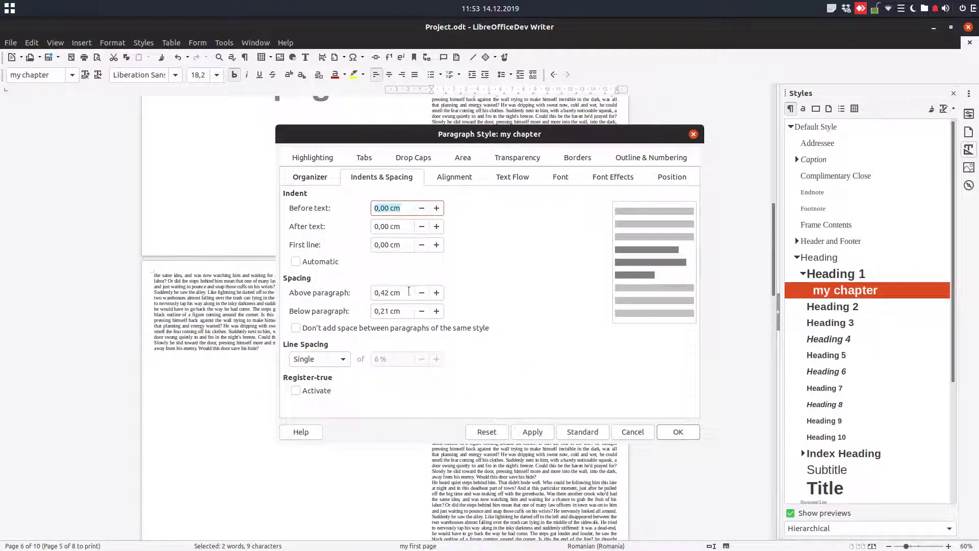
click(353, 290)
text(4)
key(Tab)
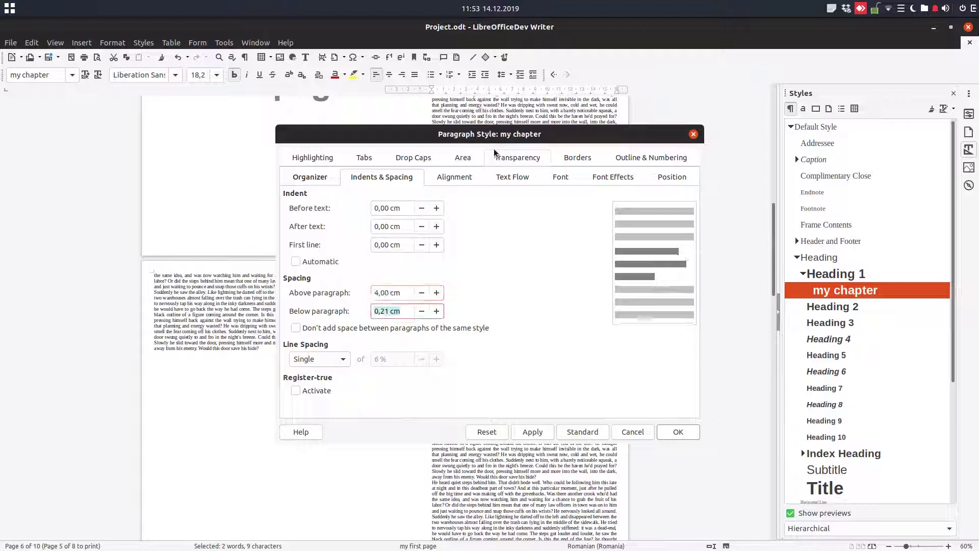
text(3)
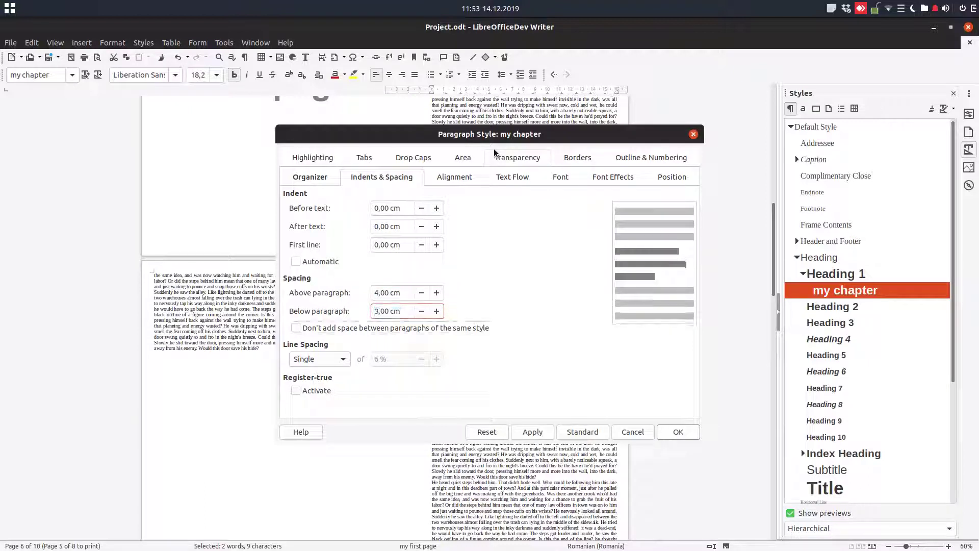
click(550, 434)
- Confirm the my chapter style changes and scroll through to see where Chapters 2 and 3 start
click(657, 435)
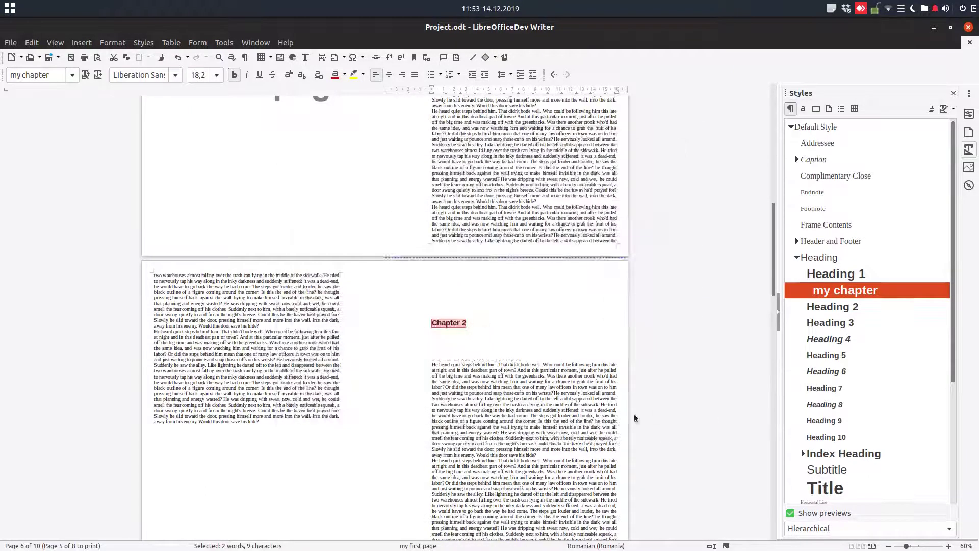
click(486, 331)
scroll(444, 296, down, 3)
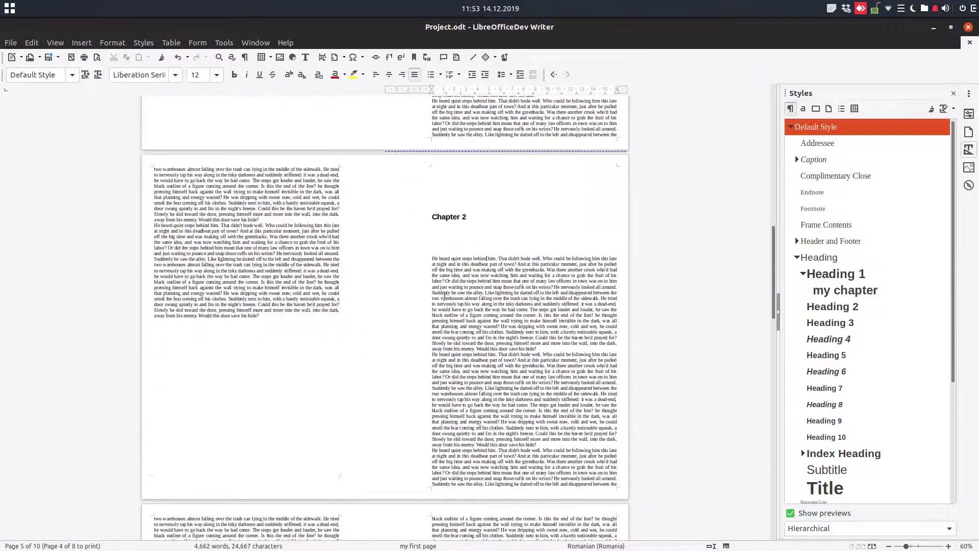
scroll(469, 271, down, 9)
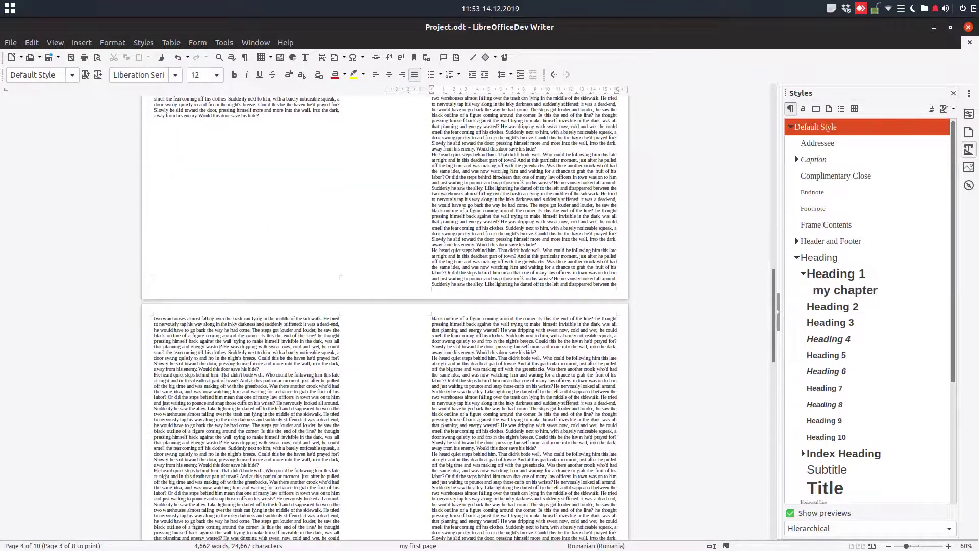
scroll(499, 184, down, 5)
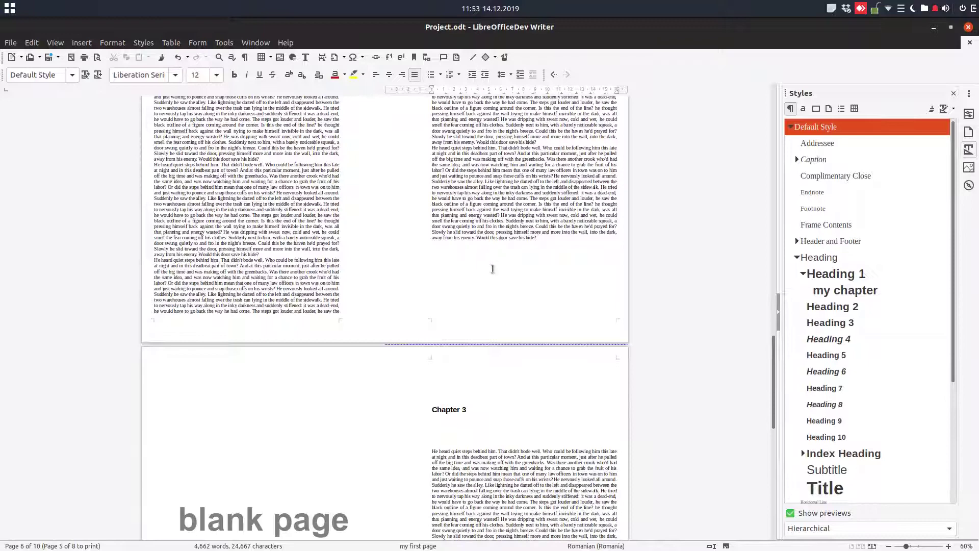
scroll(492, 271, down, 3)
scroll(508, 265, up, 15)
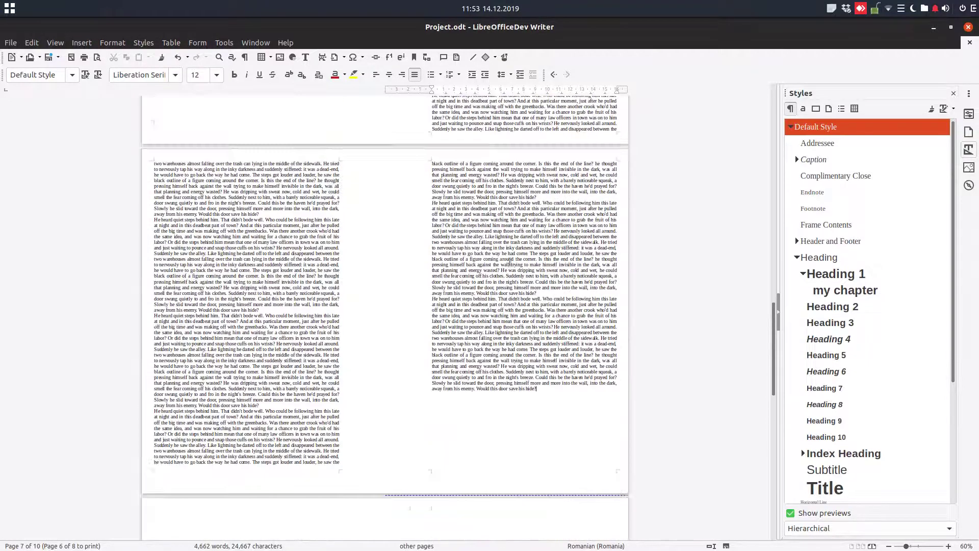
scroll(528, 254, up, 10)
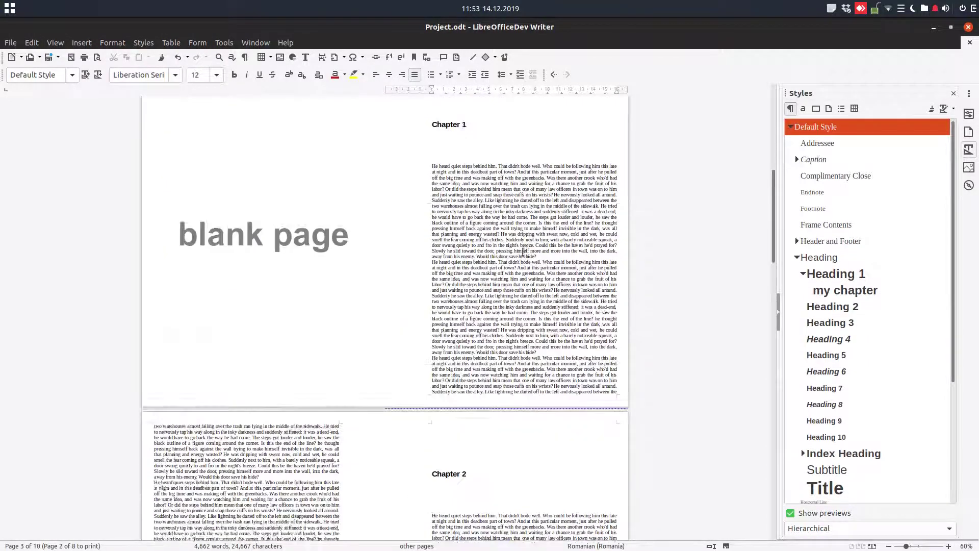
scroll(521, 253, down, 10)
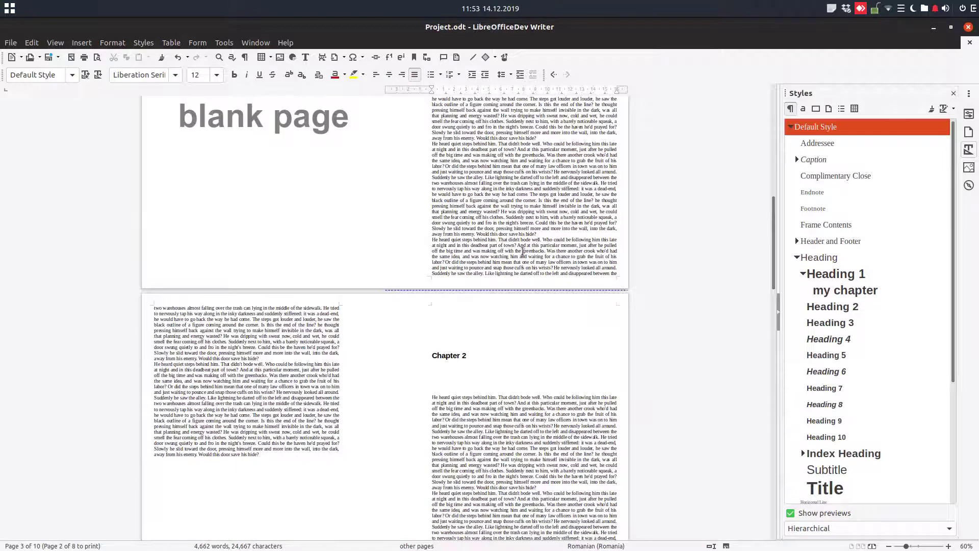
scroll(523, 251, up, 1)
scroll(522, 252, up, 2)
scroll(366, 352, down, 9)
- Insert a page number into the left-page footer and set its font size to 40 pt
click(236, 391)
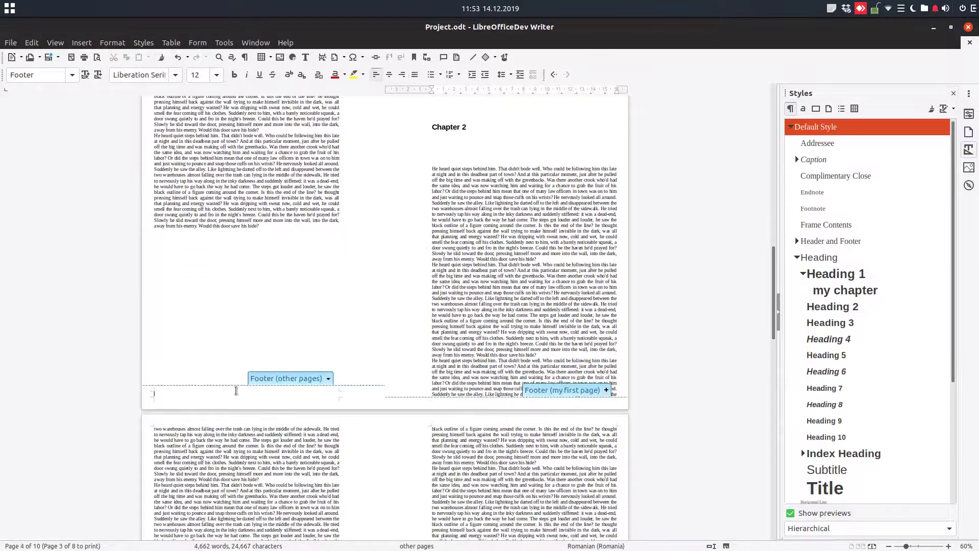
click(83, 43)
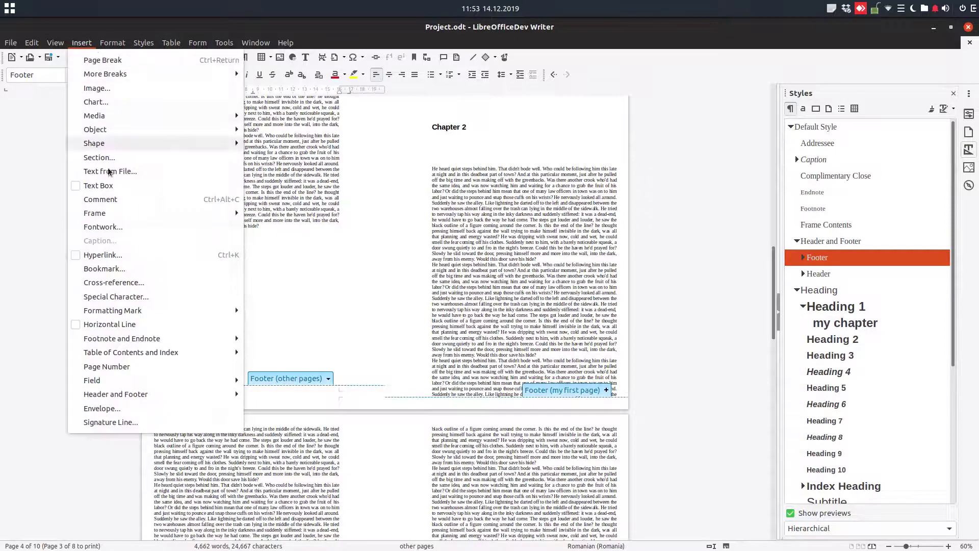
click(154, 367)
double_click(165, 392)
click(217, 75)
scroll(210, 107, down, 5)
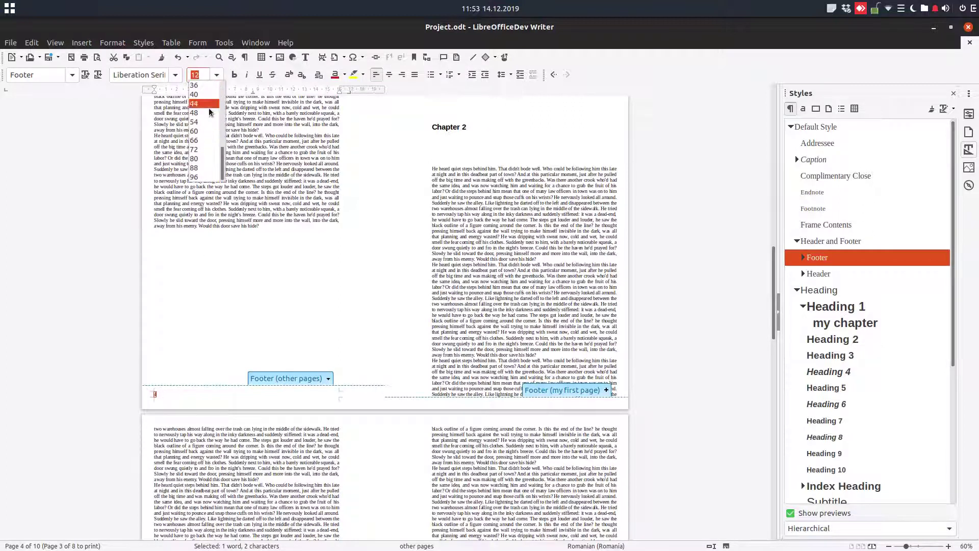
click(209, 96)
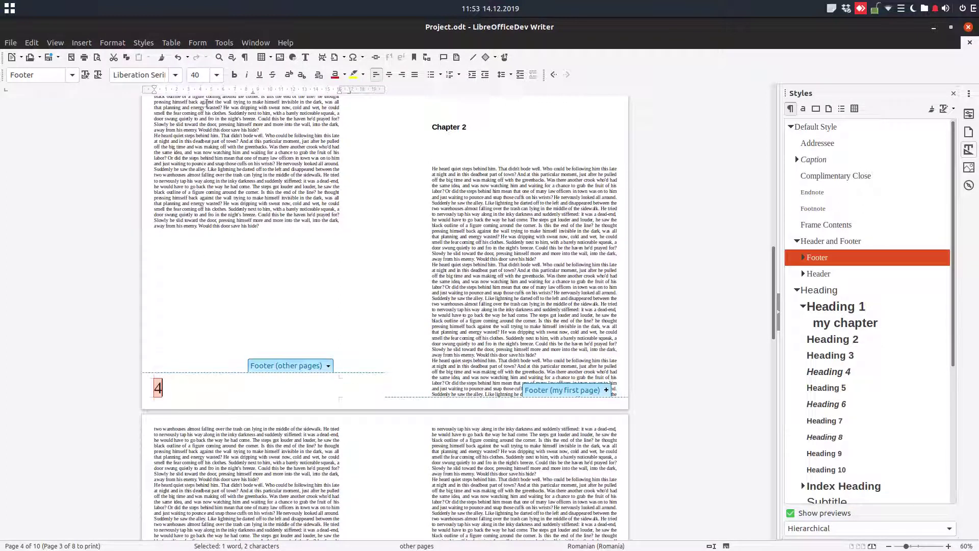
click(330, 291)
- Inspect the settings of page number field 6 and close them unchanged
scroll(407, 245, down, 10)
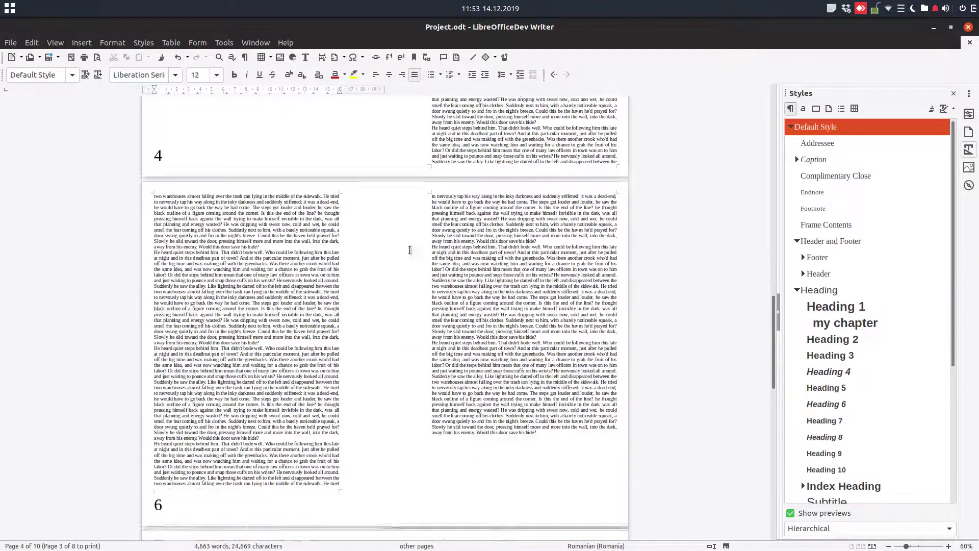
scroll(411, 248, up, 4)
scroll(411, 247, down, 4)
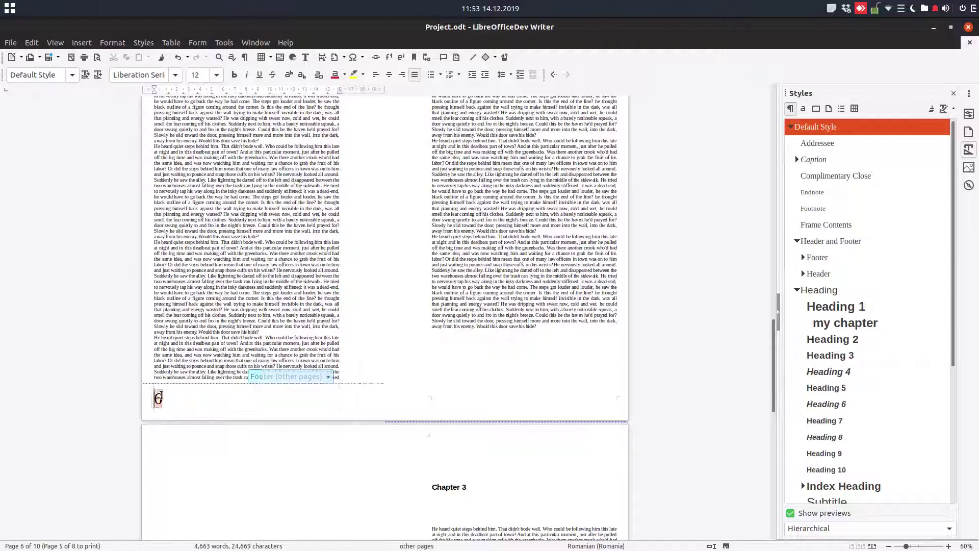
double_click(158, 399)
click(601, 451)
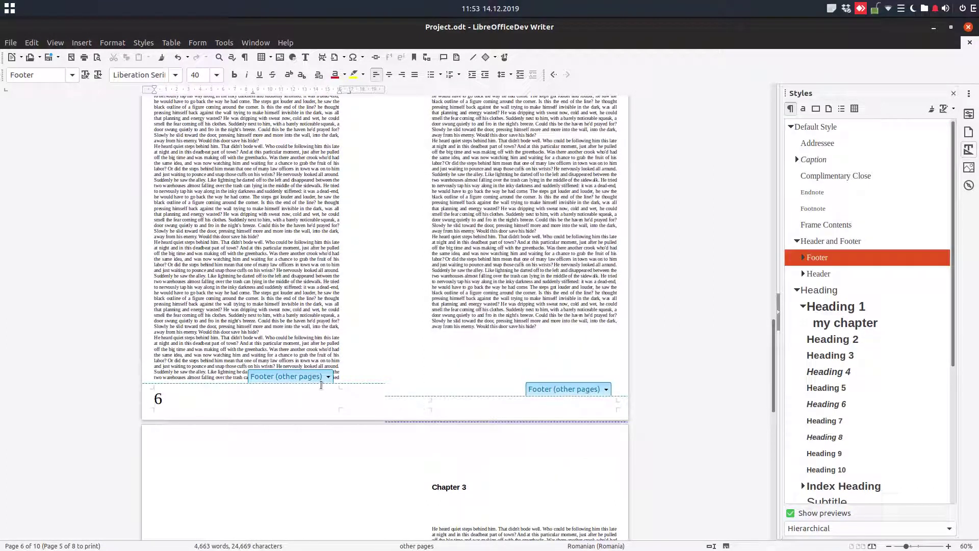
- Turn off Same content on left and right pages in the footer settings, then edit the right footer
click(586, 390)
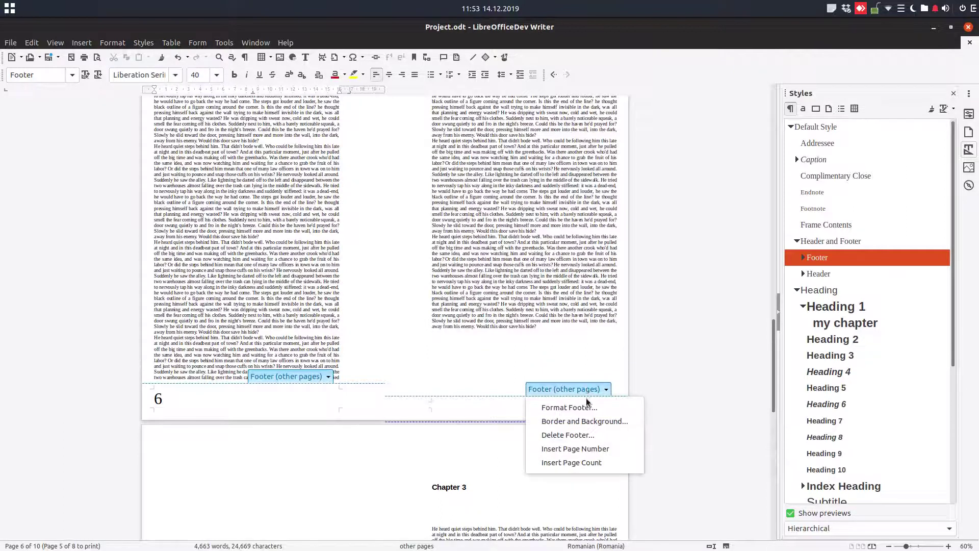
click(586, 407)
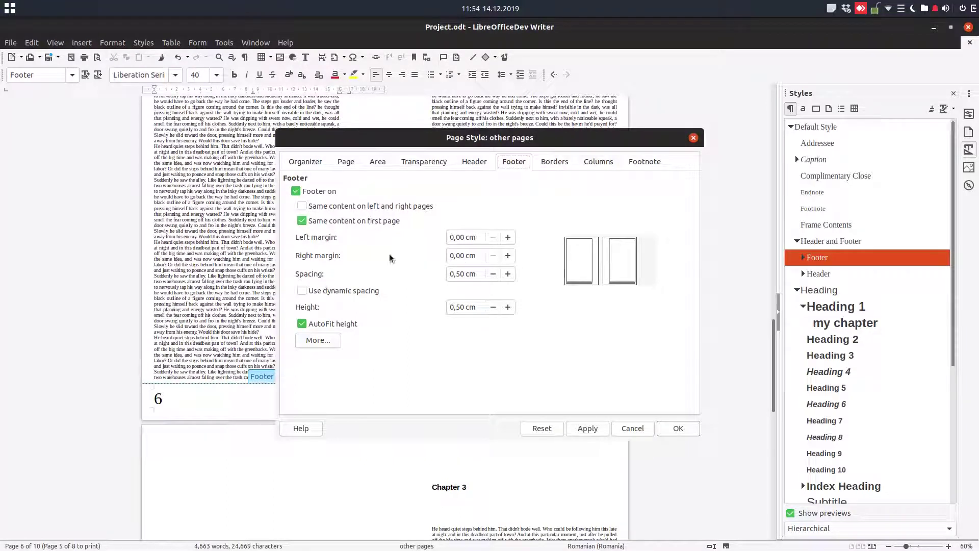
click(665, 428)
click(581, 403)
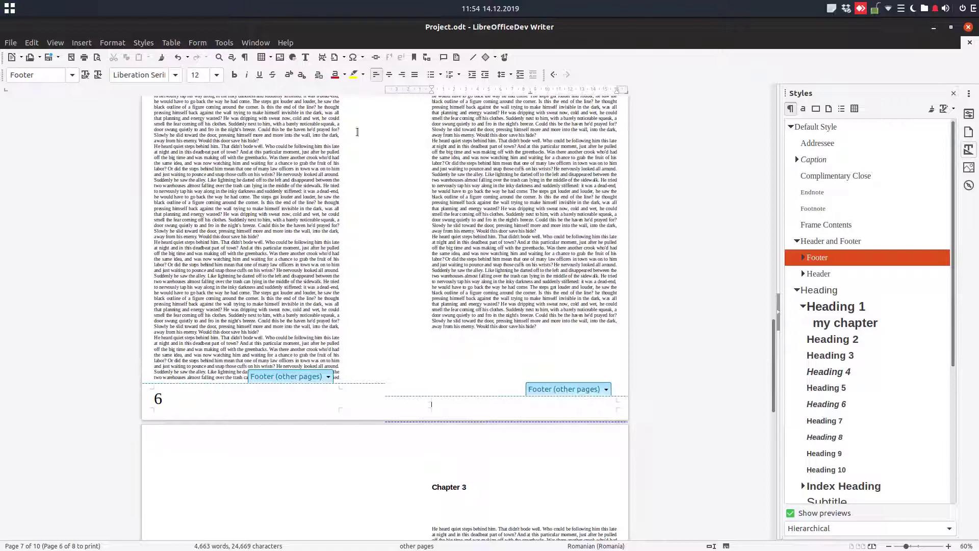
- Insert a right-aligned page number in the right-page footer and make it 40 pt
click(86, 44)
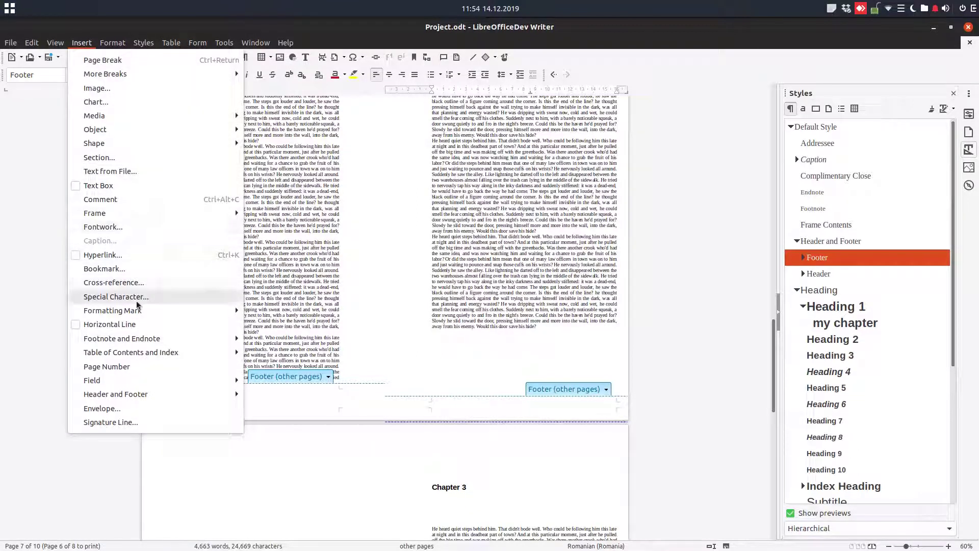
click(175, 365)
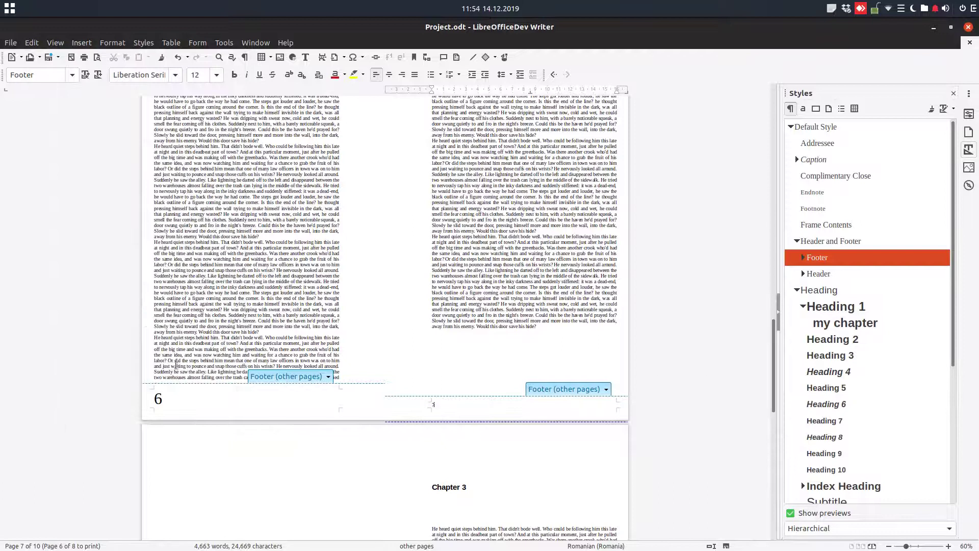
drag(461, 404, 432, 404)
click(403, 75)
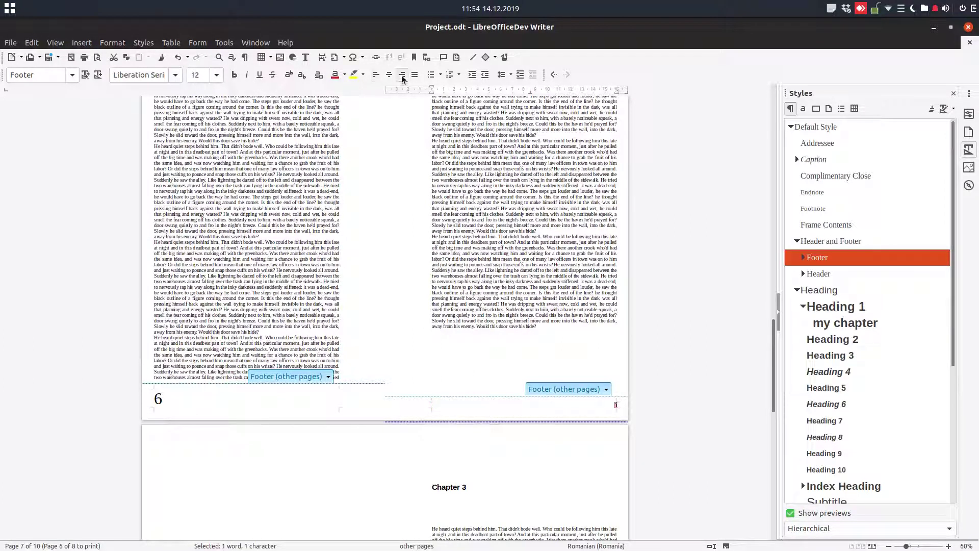
drag(166, 395, 156, 398)
double_click(615, 406)
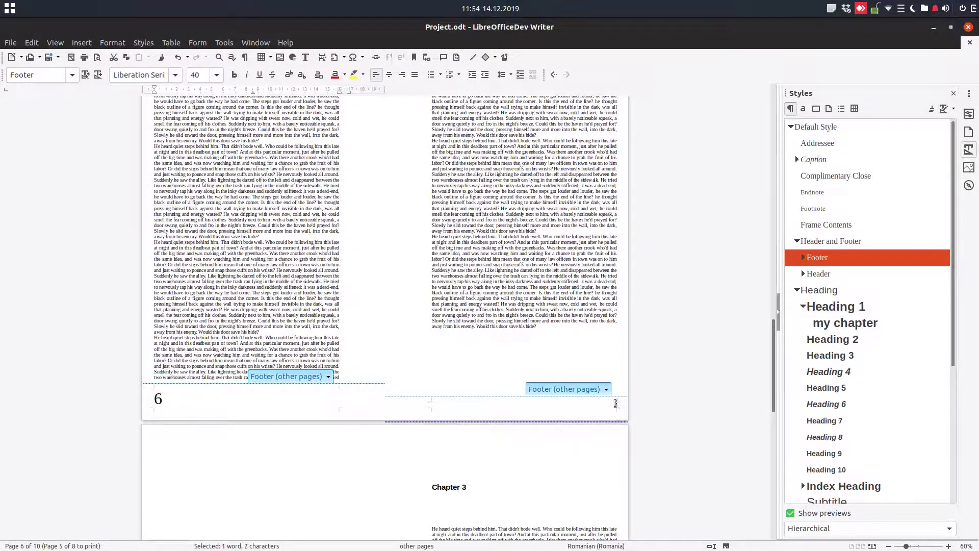
click(608, 452)
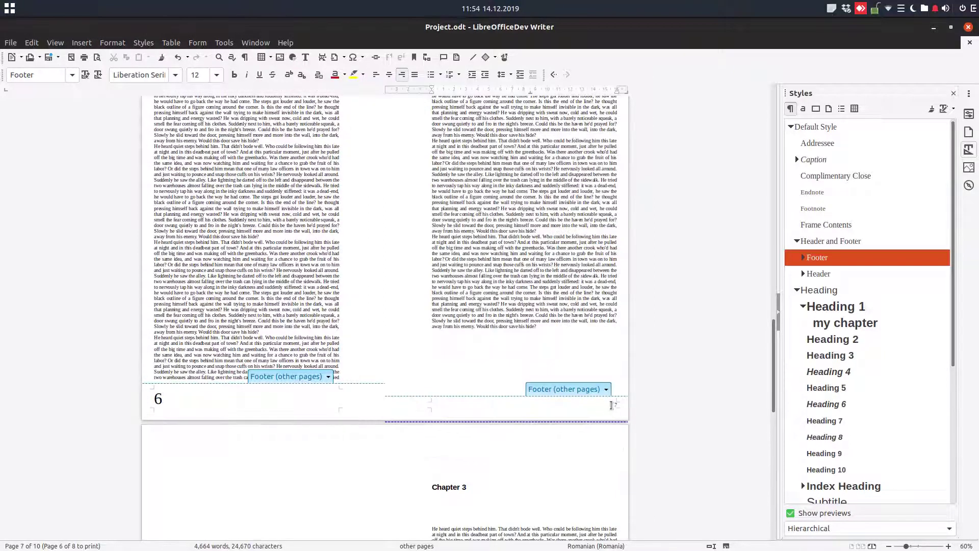
key(shift+Left)
click(195, 75)
text(40)
key(Return)
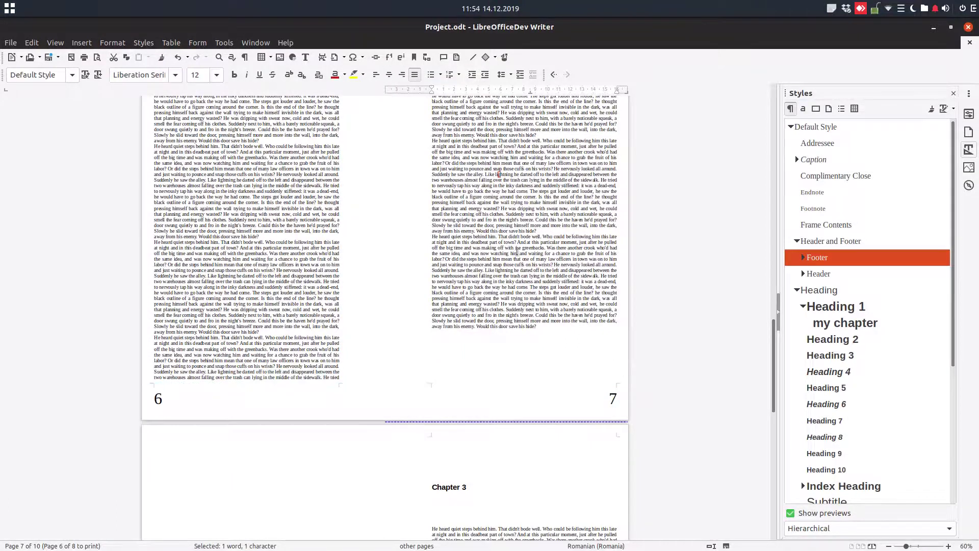
scroll(516, 225, up, 15)
scroll(517, 225, up, 8)
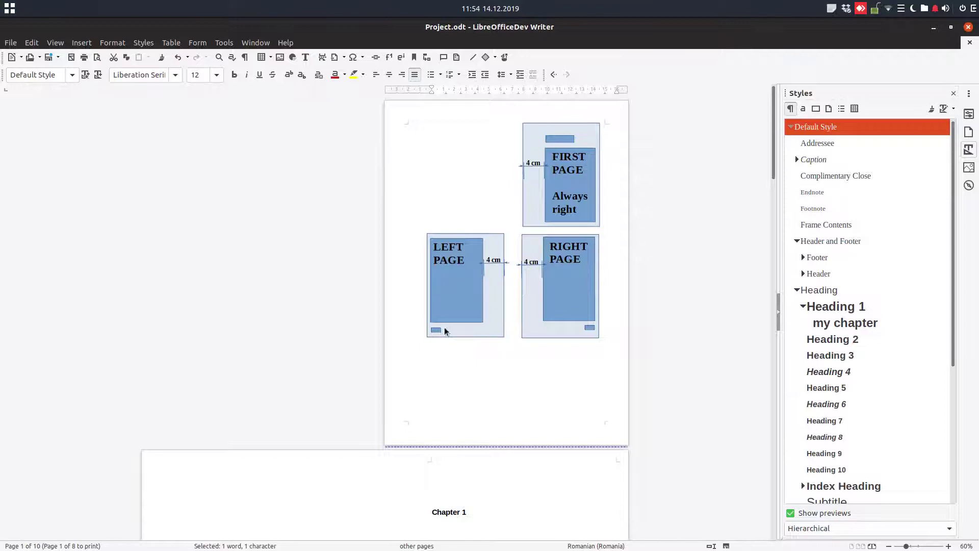
scroll(474, 268, down, 3)
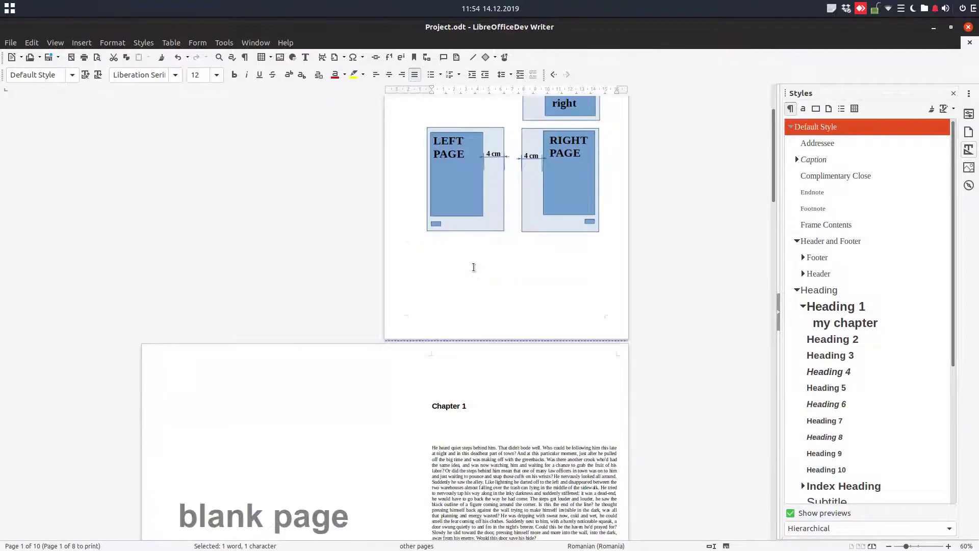
scroll(474, 267, down, 6)
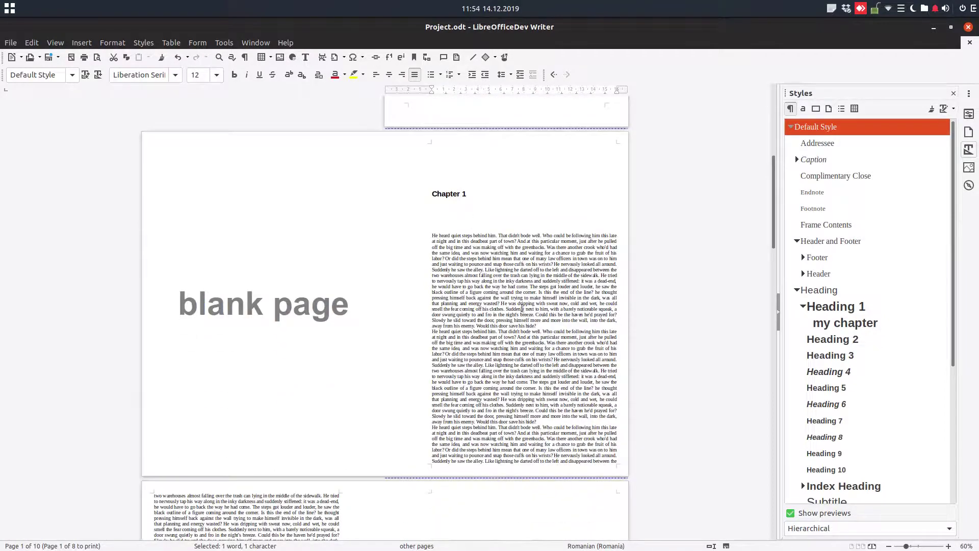
scroll(534, 304, down, 10)
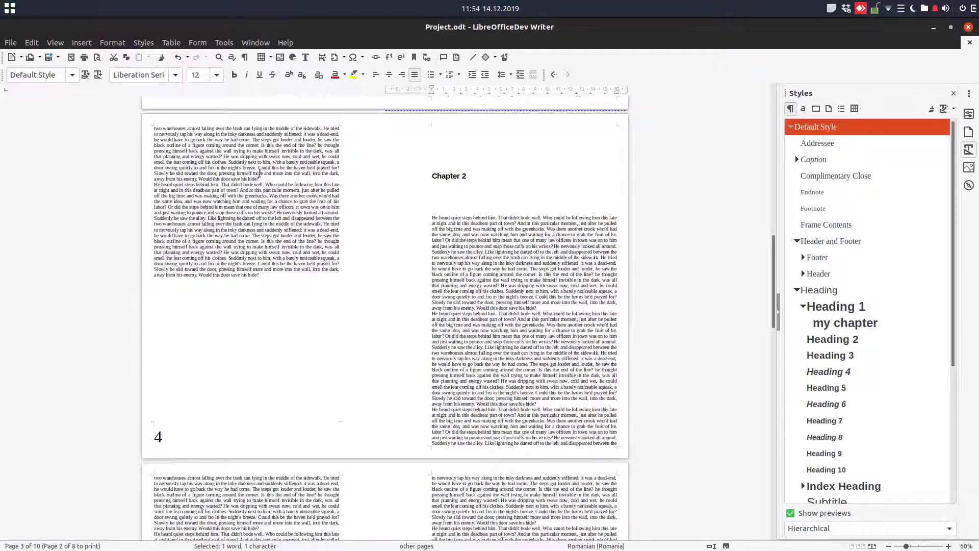
scroll(261, 241, down, 3)
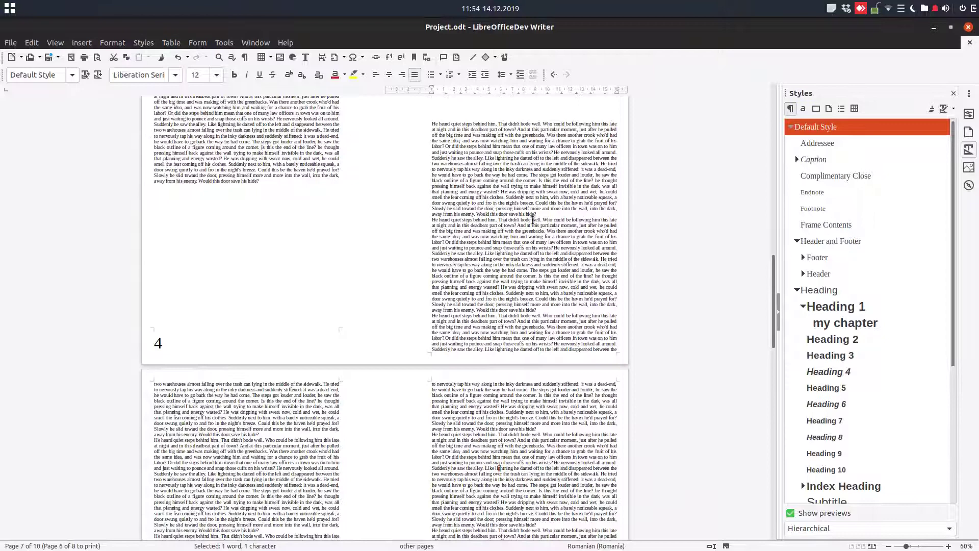
click(534, 220)
scroll(324, 242, down, 7)
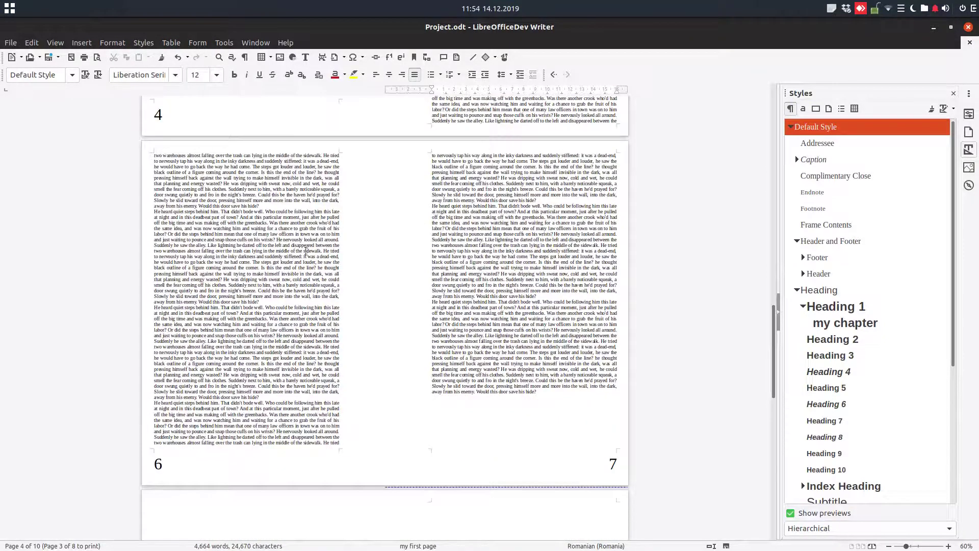
scroll(598, 469, down, 11)
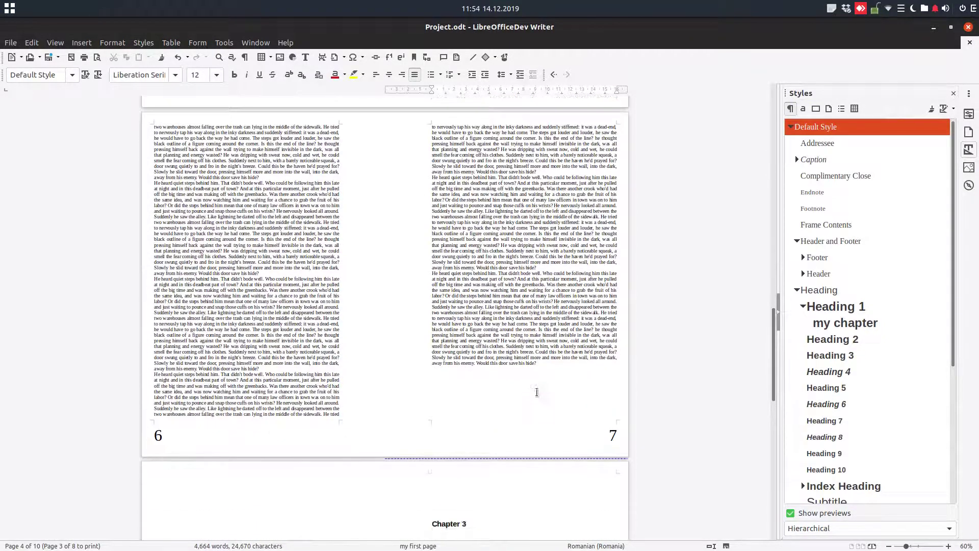
scroll(362, 306, up, 4)
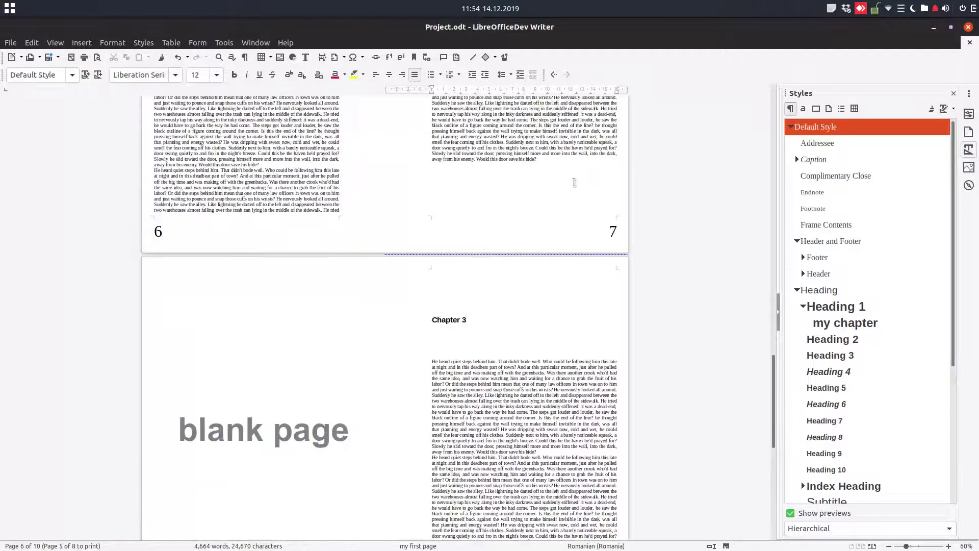
scroll(536, 183, down, 13)
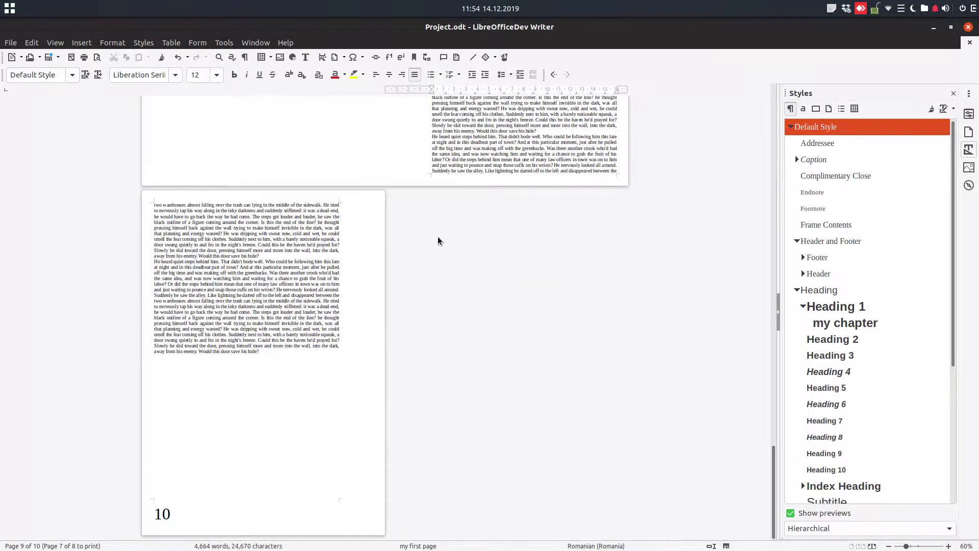
scroll(467, 235, up, 11)
scroll(481, 232, up, 20)
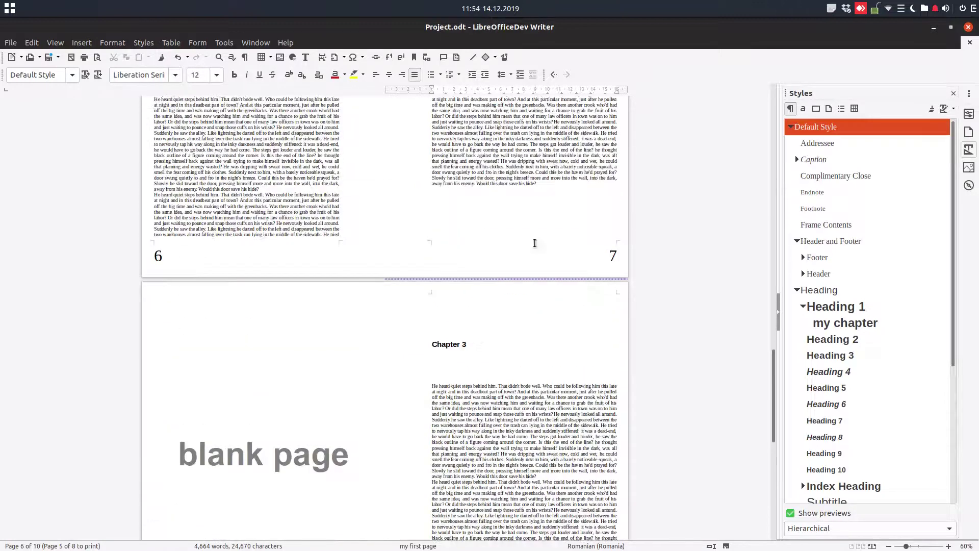
scroll(538, 244, up, 8)
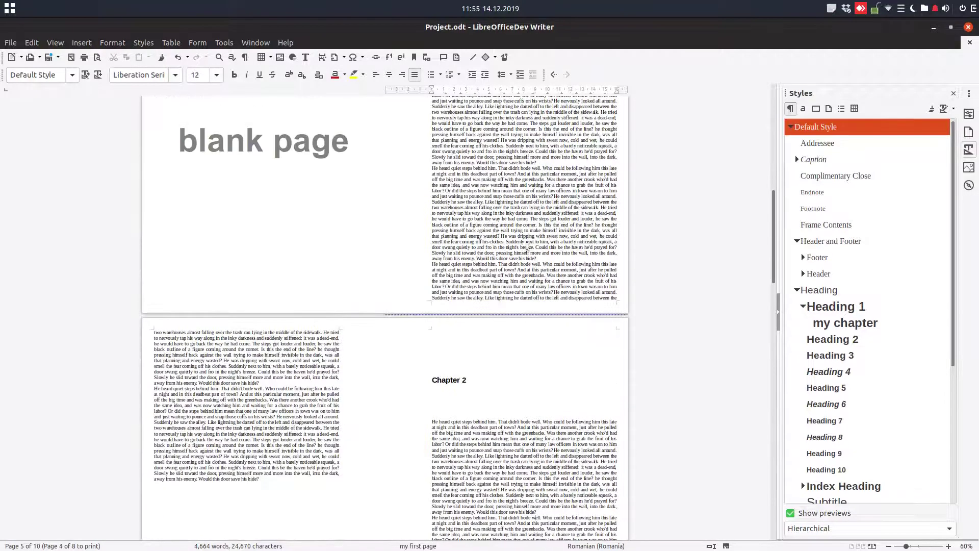
- Switch to the Page Styles list and compare the my first page and other pages styles
click(826, 326)
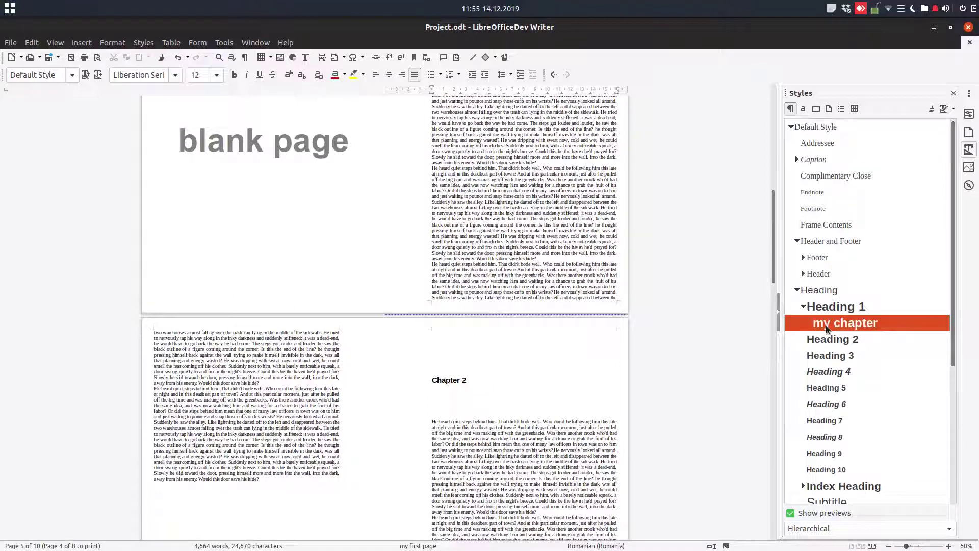
click(828, 113)
click(825, 290)
click(827, 278)
click(827, 289)
click(830, 277)
click(827, 290)
click(828, 276)
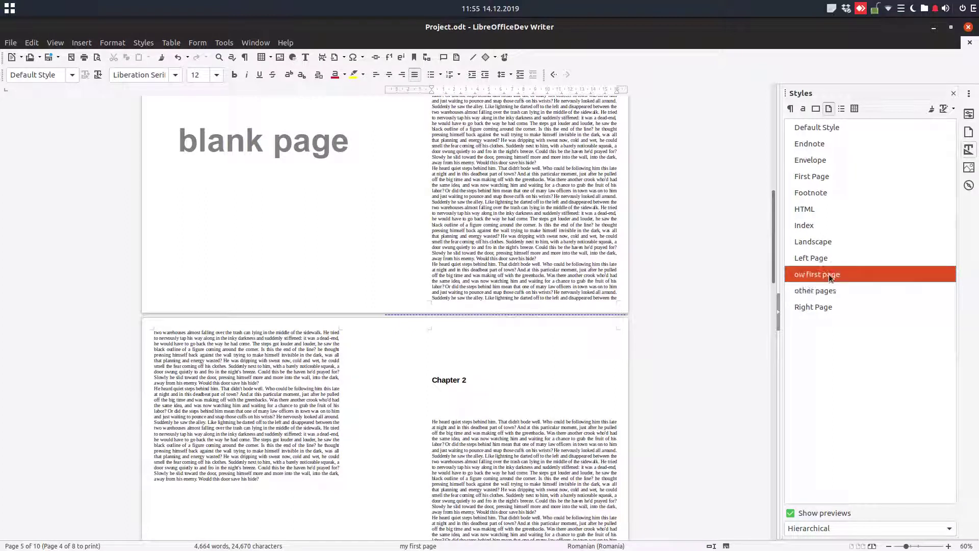
- Scroll through the document and highlight the Right Page style in the list
scroll(525, 262, up, 20)
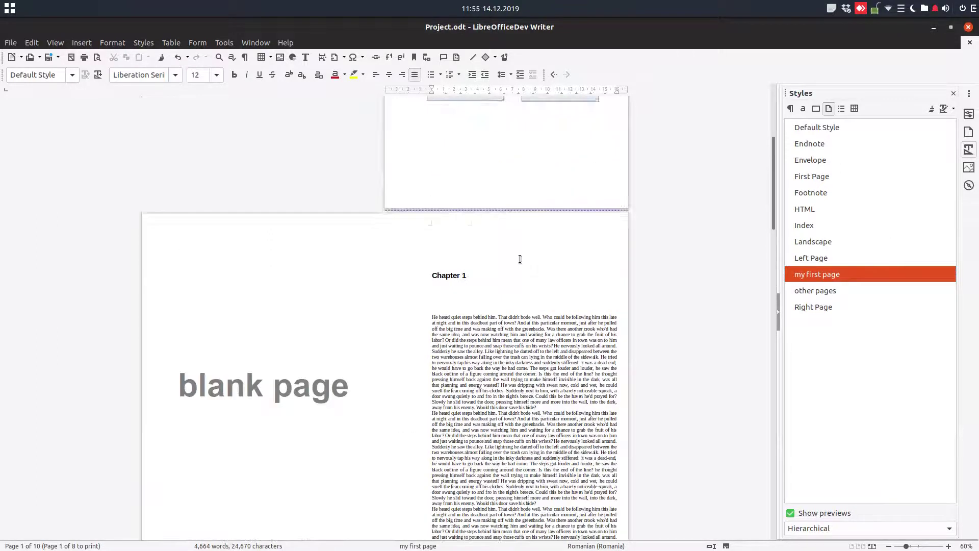
scroll(664, 214, up, 1)
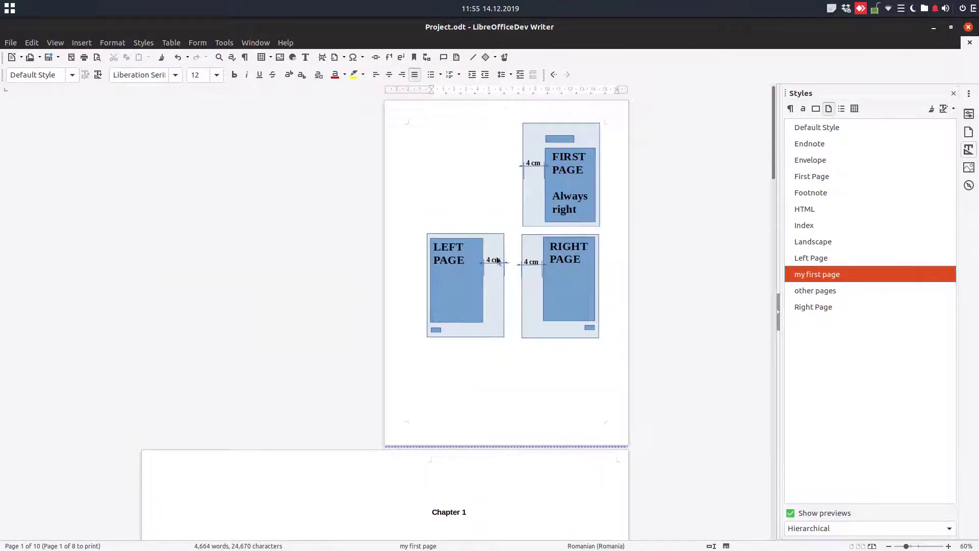
scroll(472, 321, down, 10)
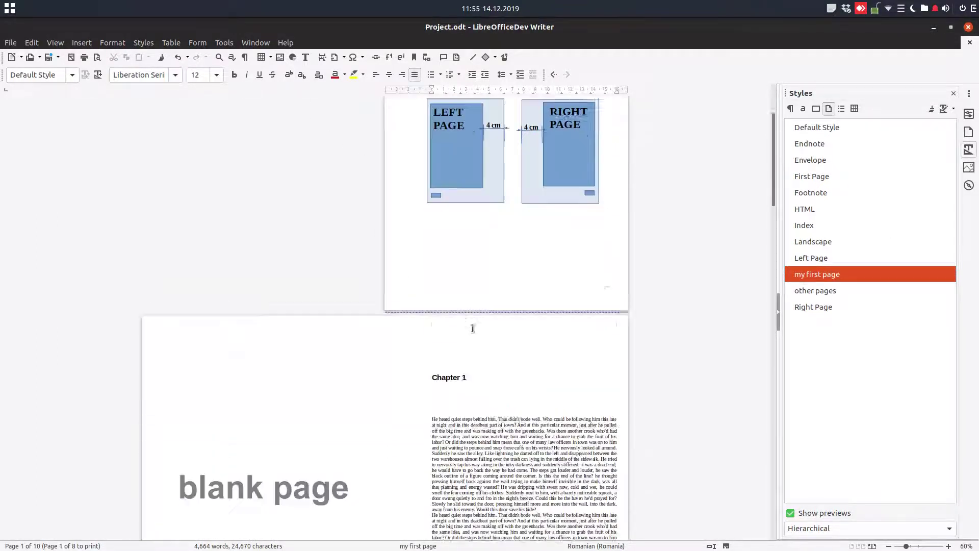
key(Down)
key(Down)
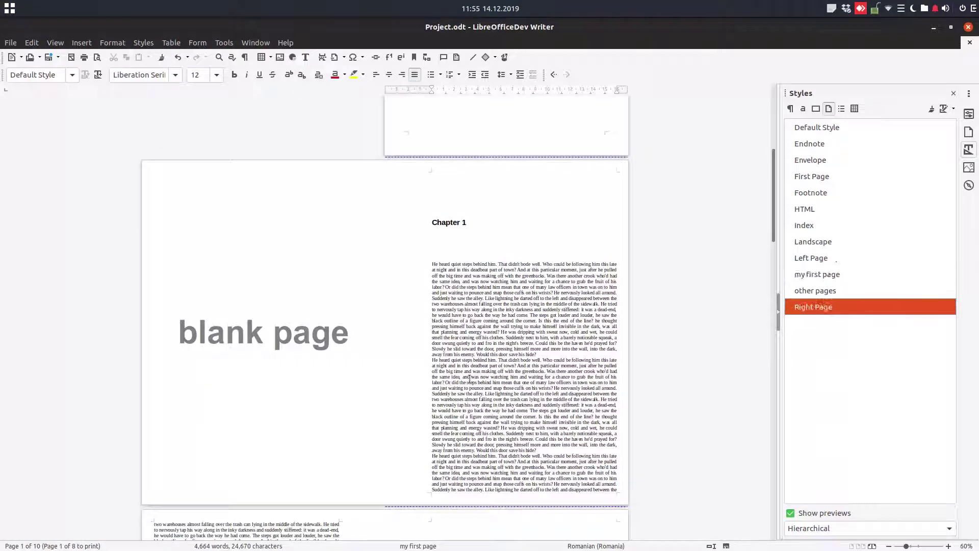
scroll(517, 390, down, 20)
scroll(520, 387, down, 15)
- Add a Chapter 4 line at the end, followed by dummy body text from the dt AutoText
click(306, 387)
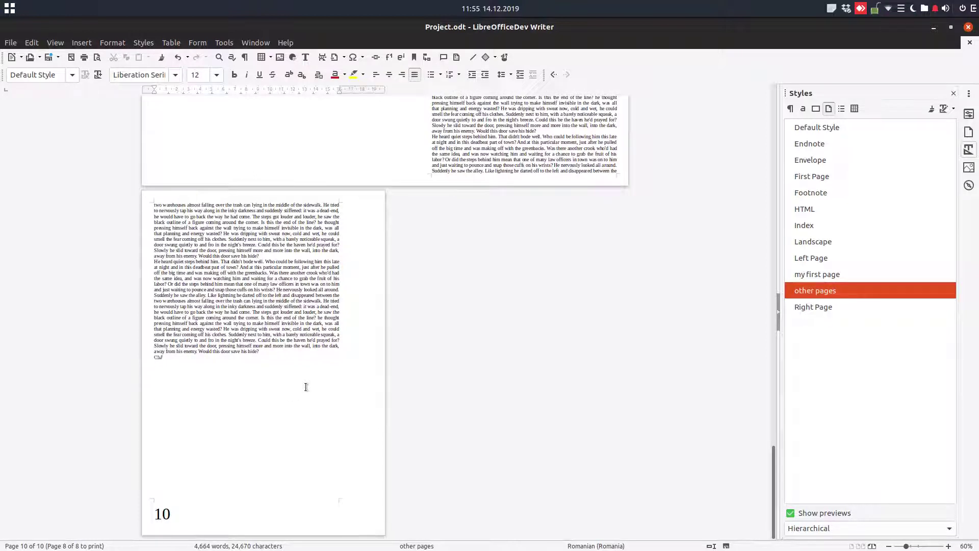
key(Return)
key(Return)
key(F3)
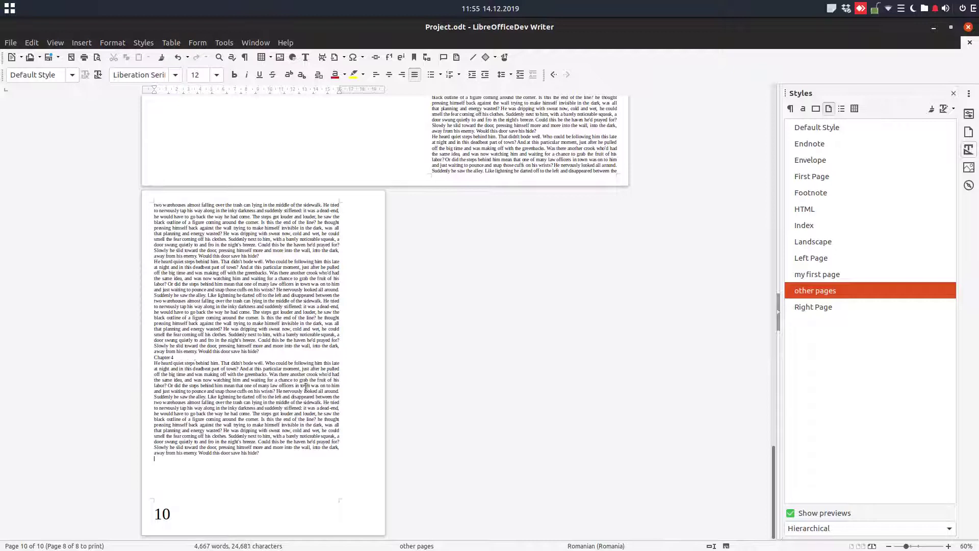
key(F3)
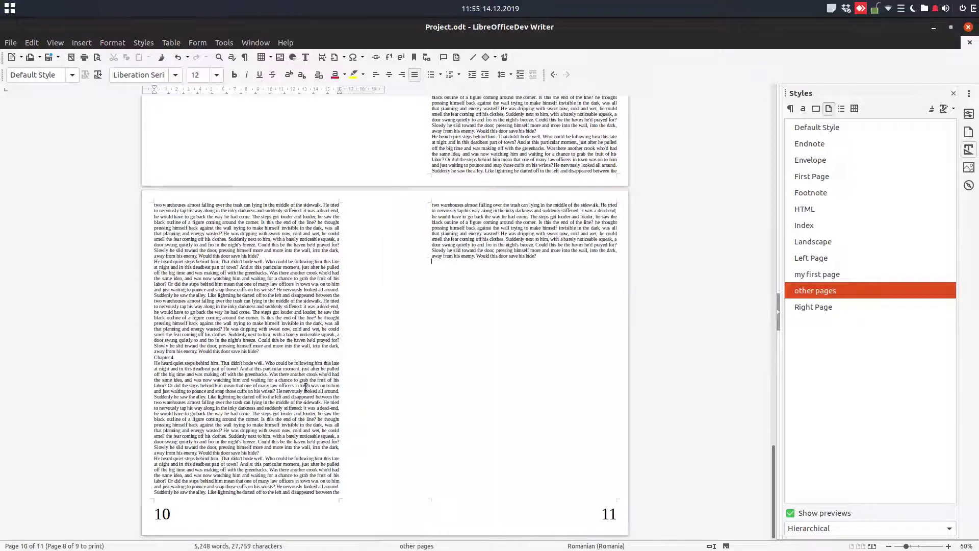
- Apply the my chapter paragraph style to the Chapter 4 heading
drag(185, 355, 153, 357)
click(790, 108)
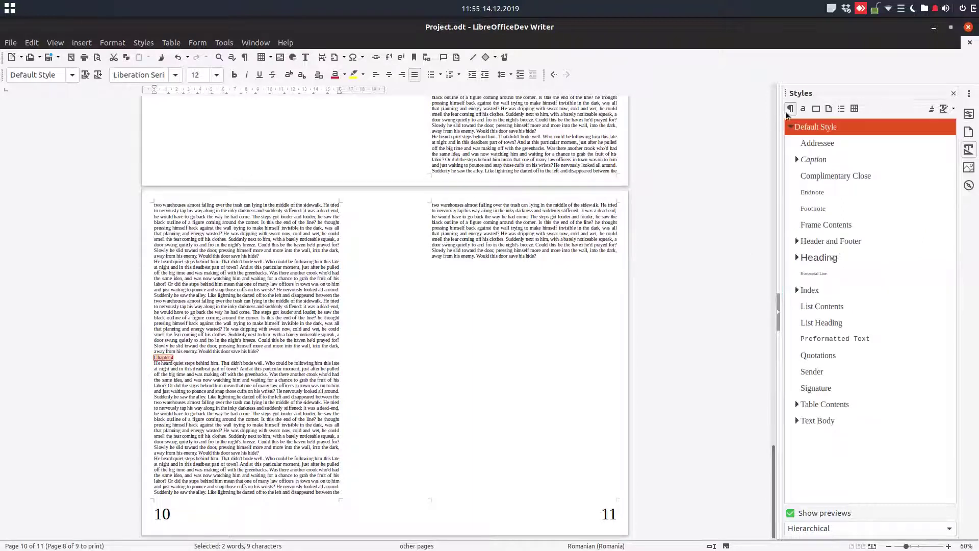
click(798, 257)
click(803, 276)
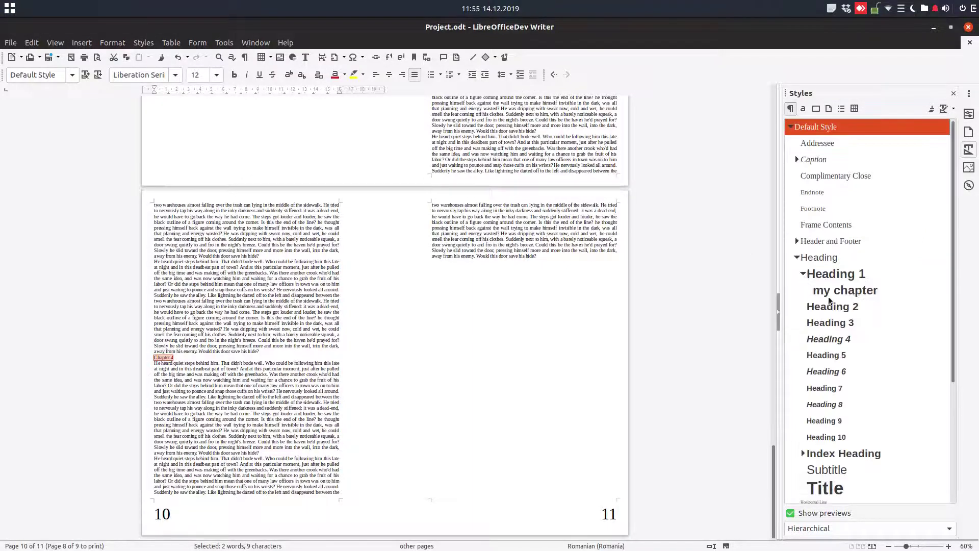
double_click(837, 292)
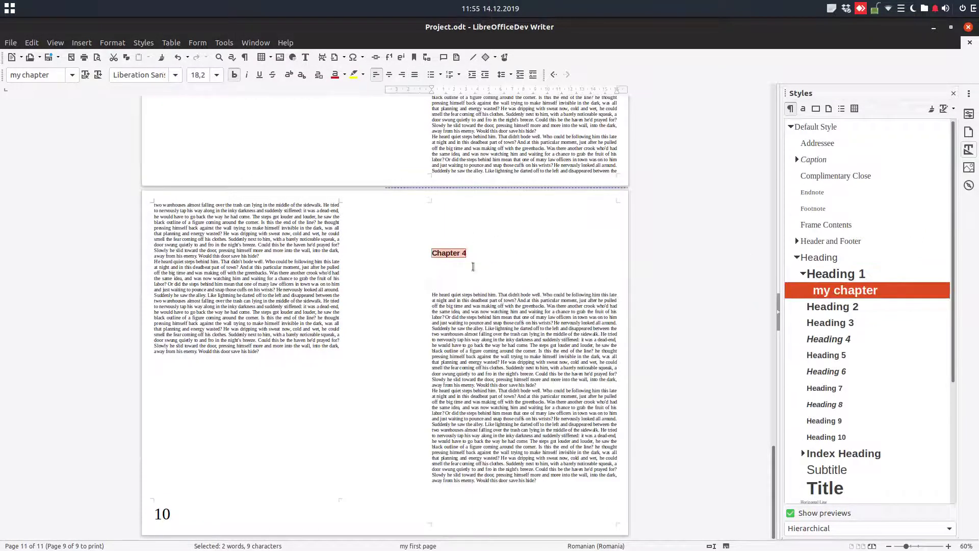
click(548, 480)
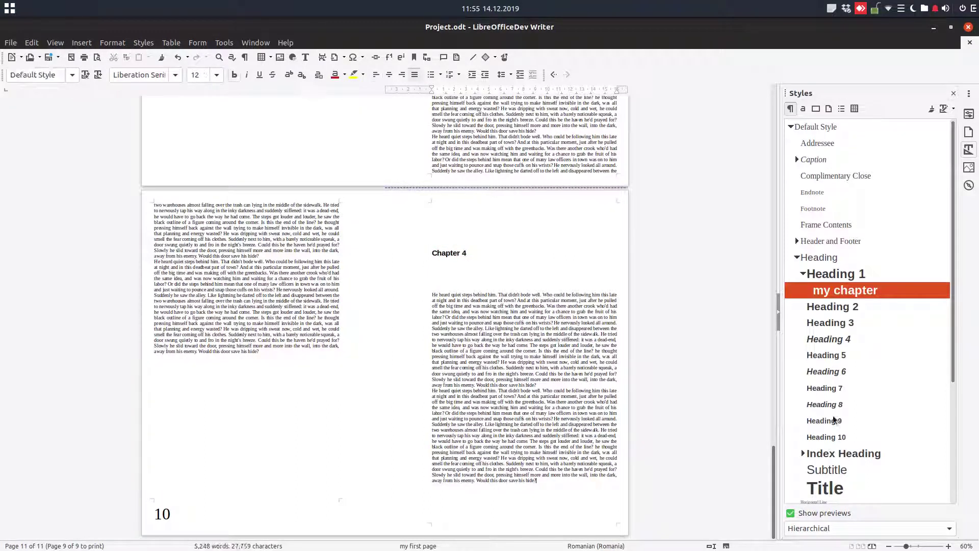
- Paste and duplicate Chapter 4's dummy body text until the document reaches 20 pages
key(ctrl+v)
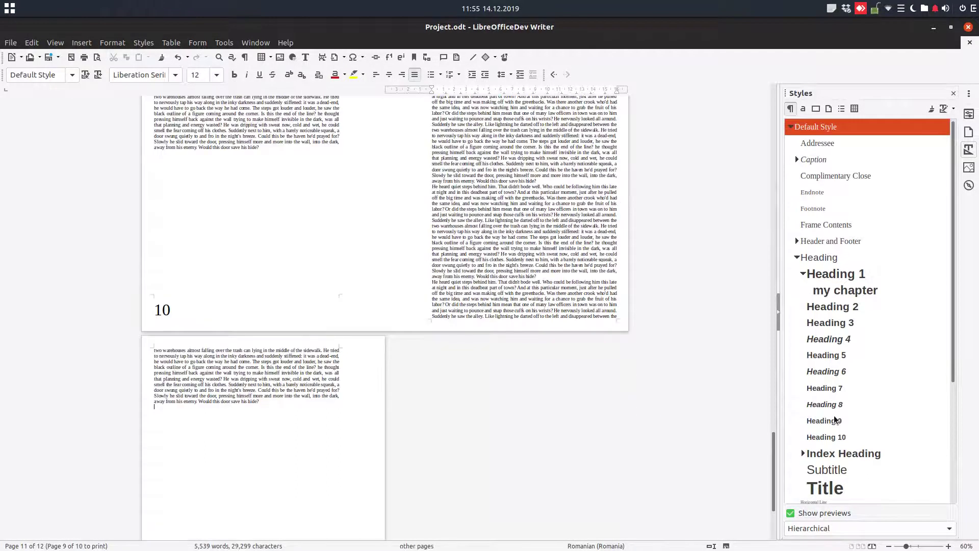
scroll(452, 289, up, 5)
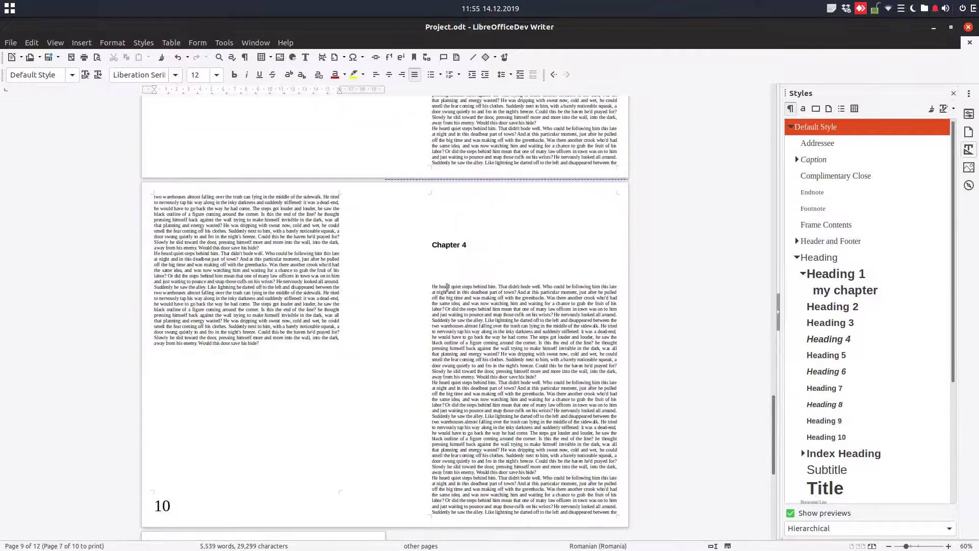
drag(433, 287, 510, 548)
key(ctrl+c)
drag(432, 503, 418, 462)
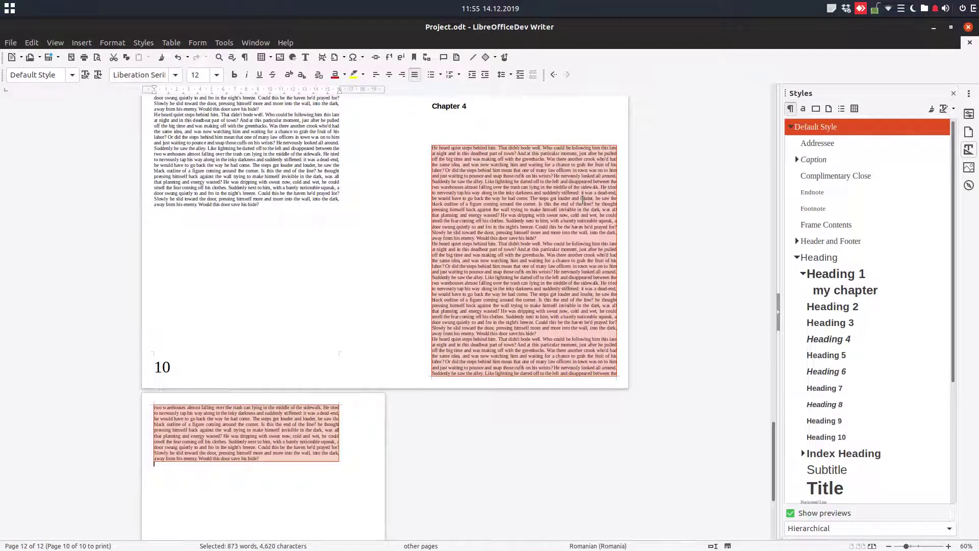
key(shift+Left)
key(Right)
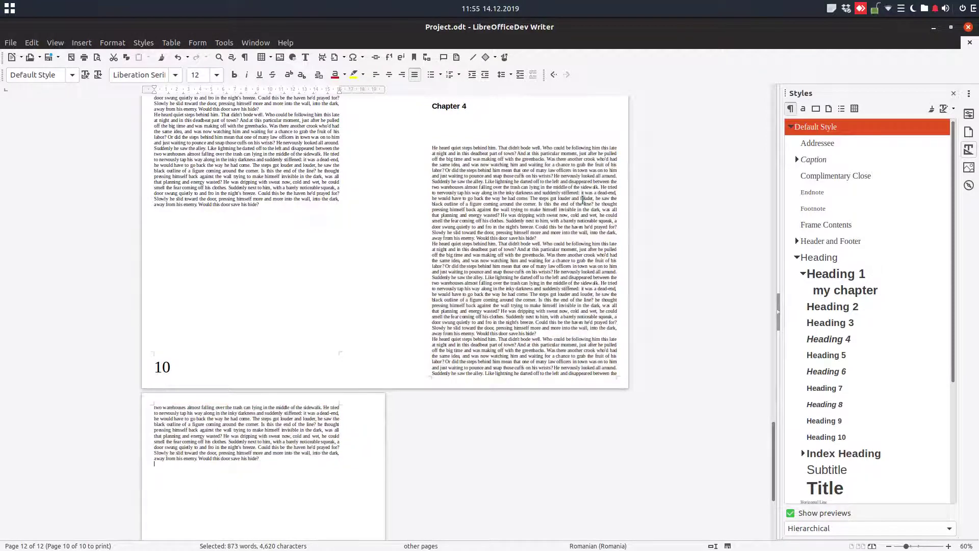
key(ctrl+v)
key(ctrl+v)
key(ctrl+v)
key(ctrl+v)
key(ctrl+v)
key(ctrl+v)
key(ctrl+v)
key(ctrl+v)
key(ctrl+v)
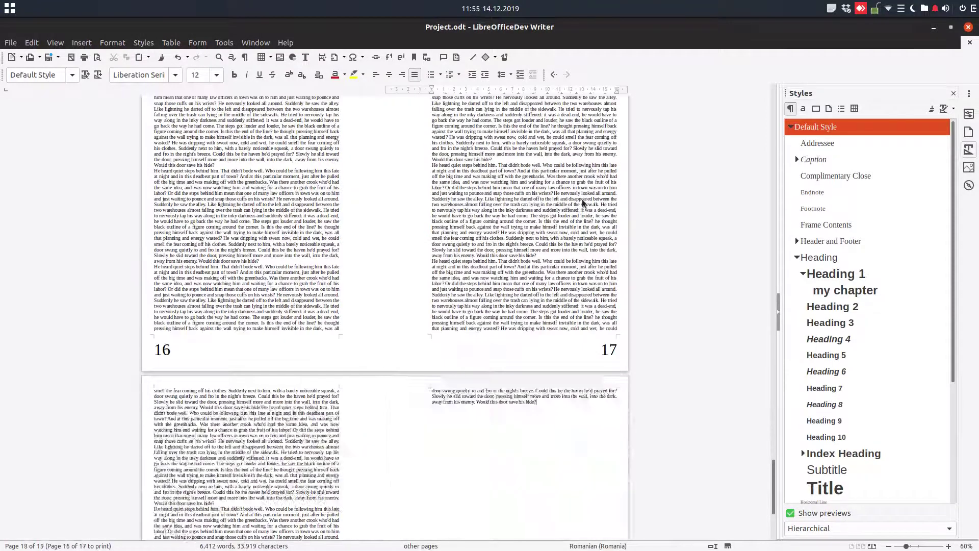
scroll(635, 208, up, 20)
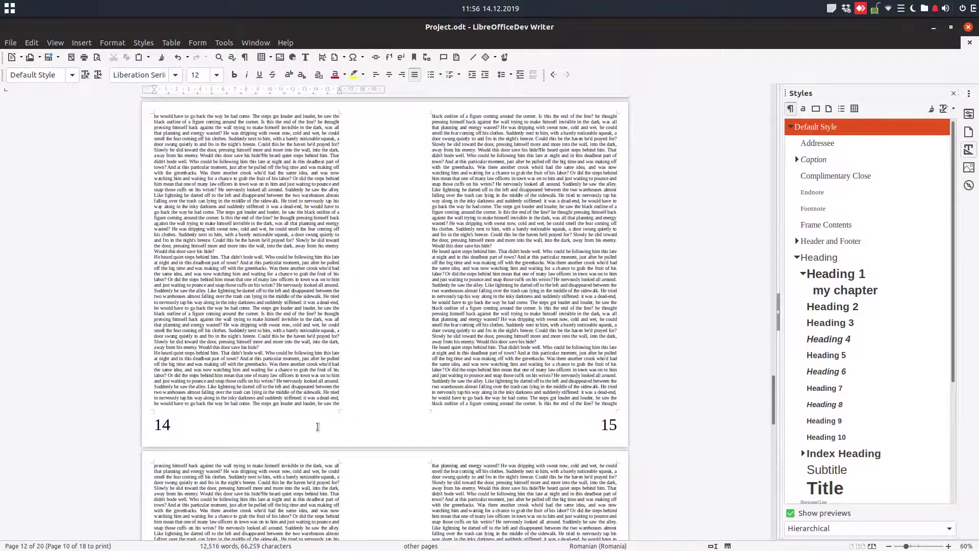
scroll(210, 425, up, 15)
scroll(380, 289, up, 5)
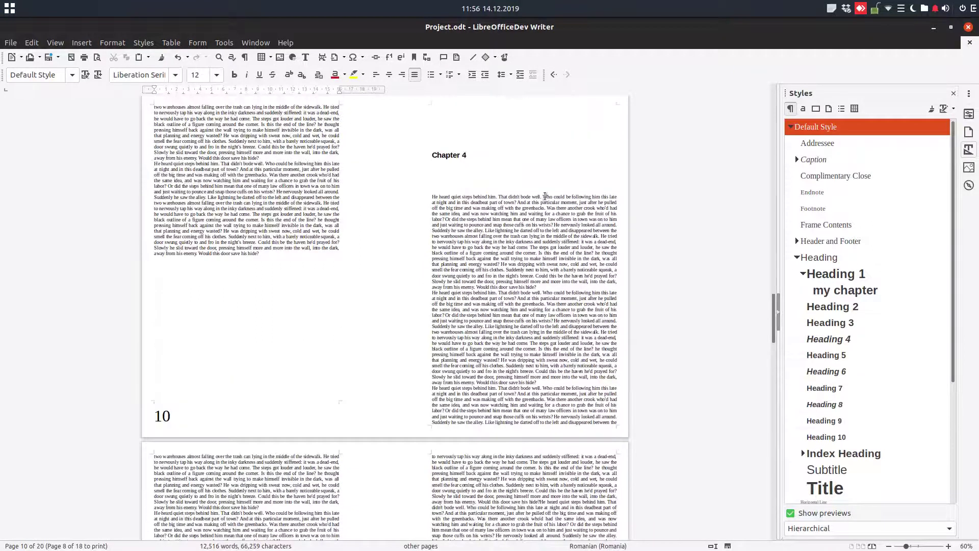
scroll(496, 227, up, 2)
- Give the my first page style 2,00 cm top and bottom margins
click(542, 353)
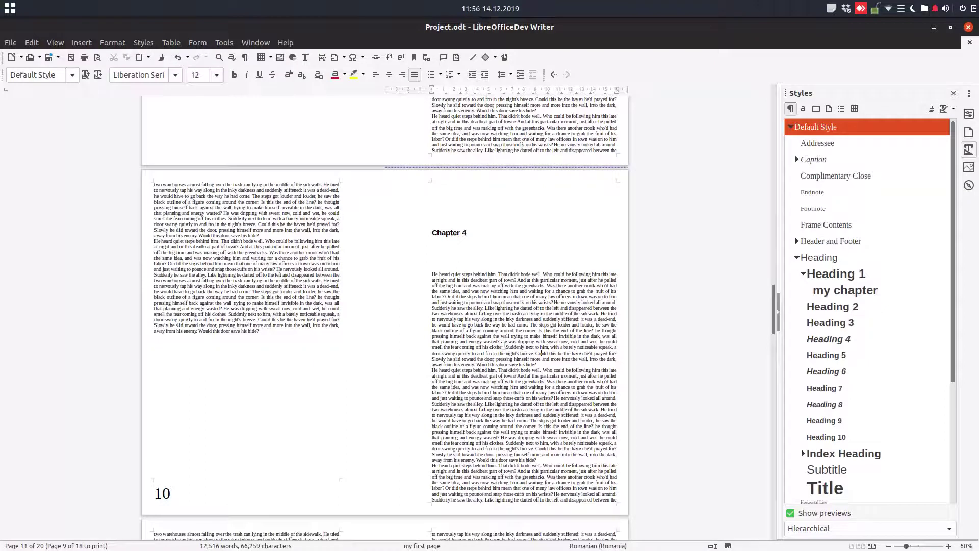
click(501, 336)
click(825, 110)
right_click(813, 277)
click(839, 300)
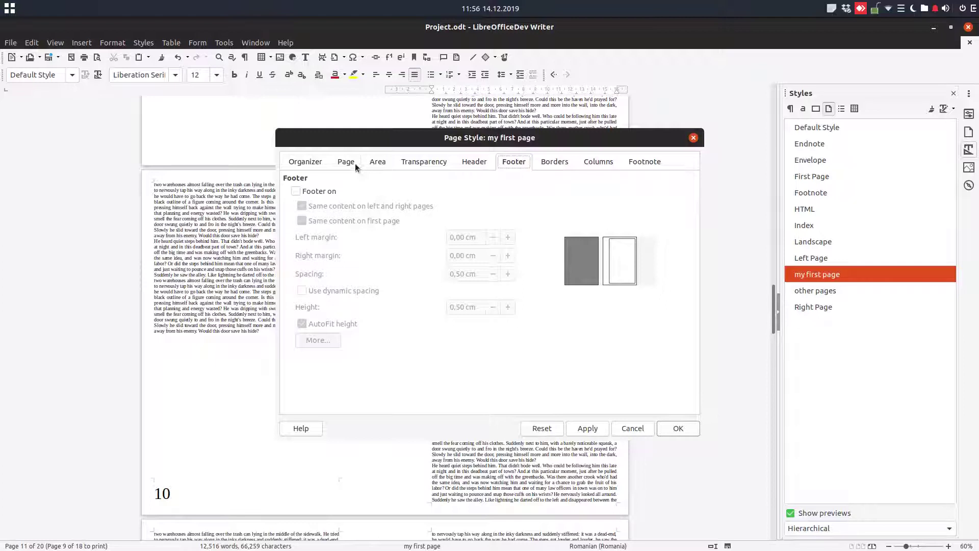
click(355, 164)
key(Tab)
text(2)
key(Tab)
text(2)
click(589, 429)
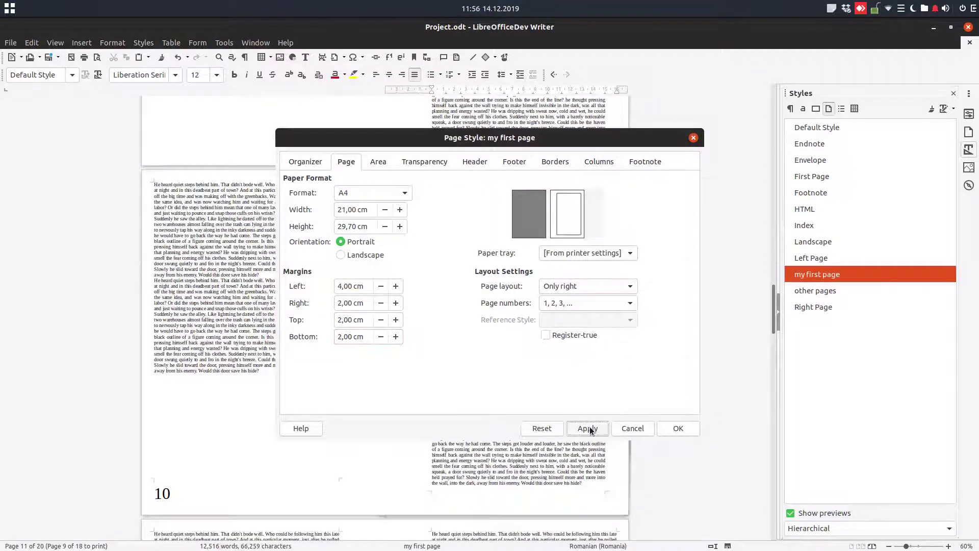
click(665, 430)
- Set the other pages style's outer, top and bottom margins to 2,00 cm
right_click(841, 295)
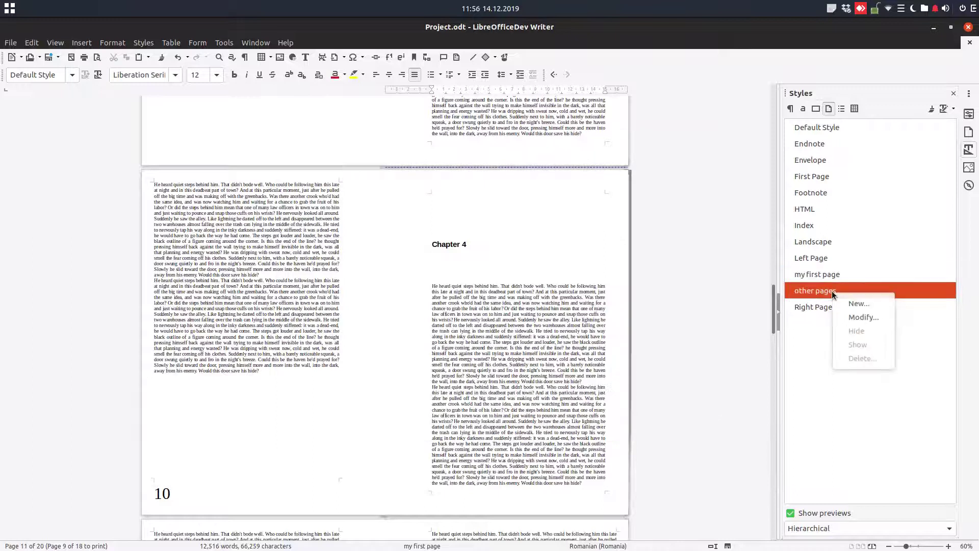
click(859, 317)
drag(370, 302, 301, 300)
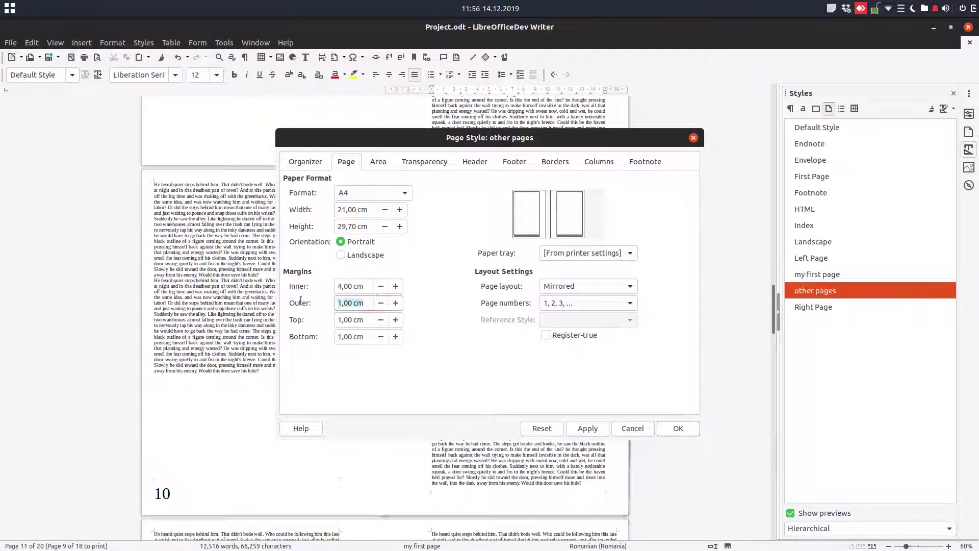
text(2)
key(Tab)
text(2)
key(Tab)
text(2)
key(Tab)
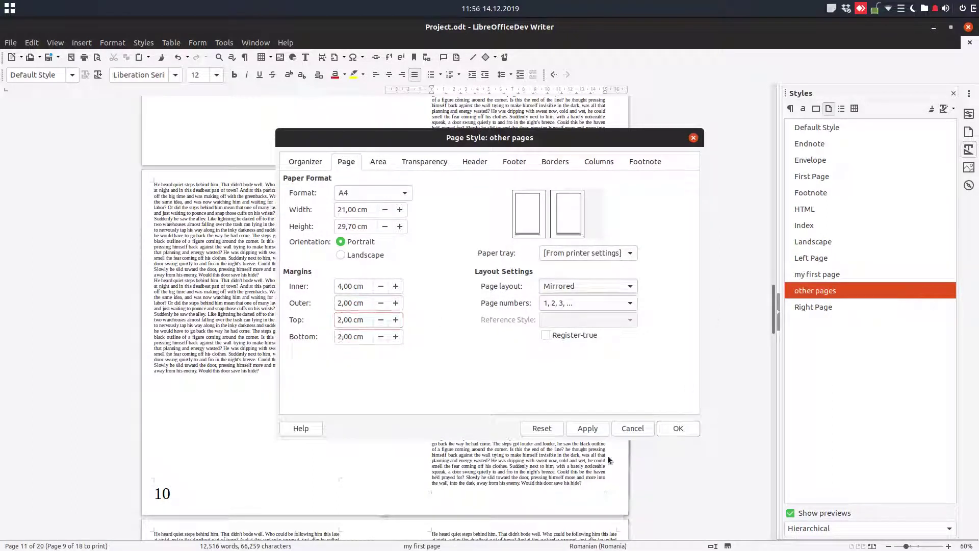
click(588, 428)
click(678, 428)
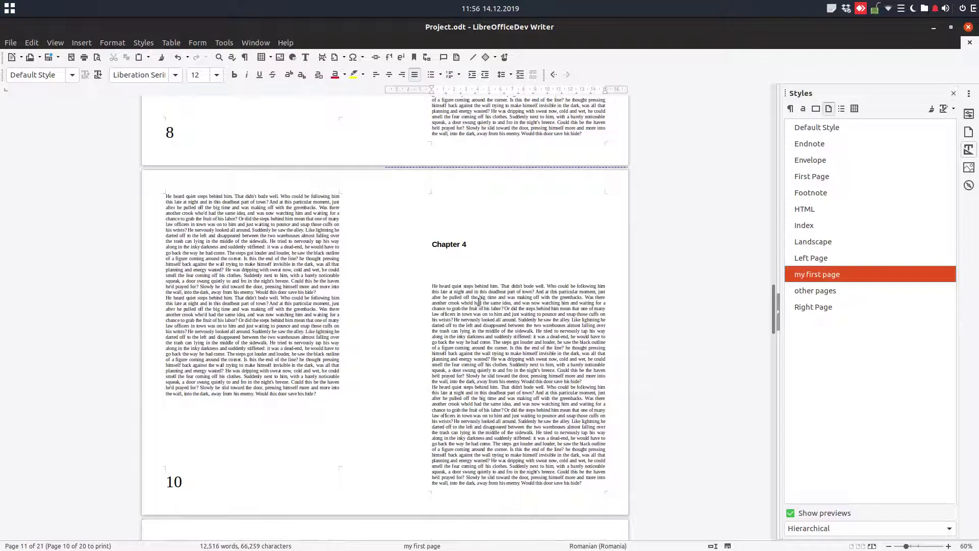
- Set the left-hand footer page number on page 4 to 20 pt
drag(774, 312, 774, 90)
scroll(515, 277, down, 8)
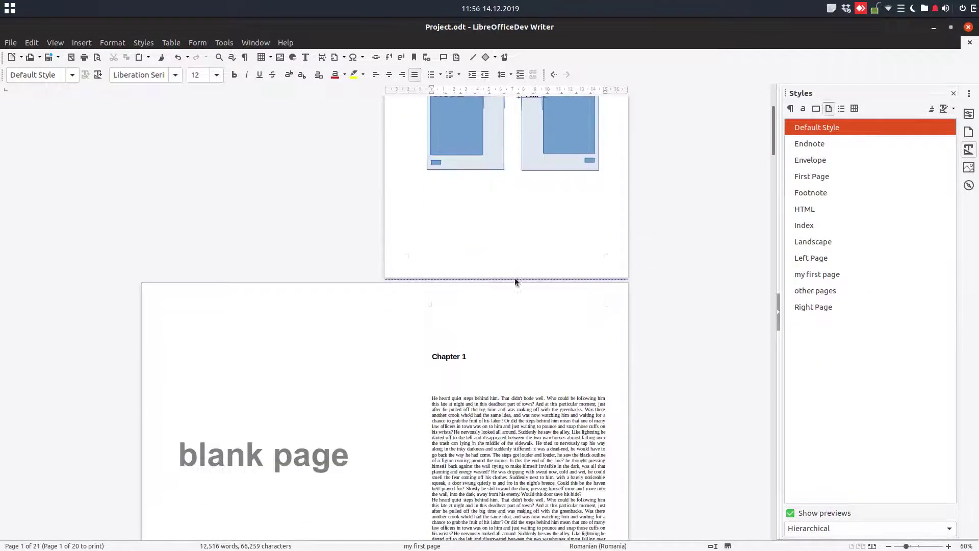
scroll(488, 135, down, 17)
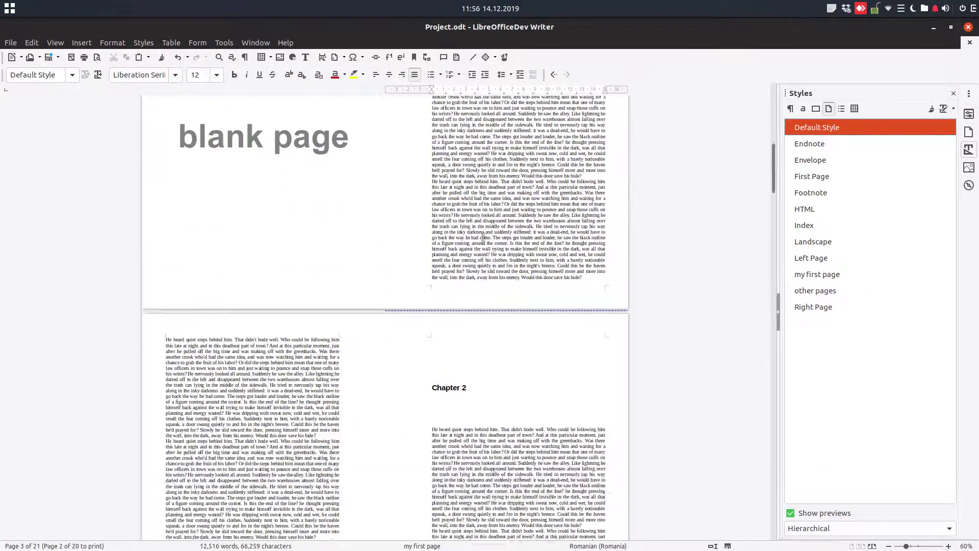
scroll(211, 326, down, 2)
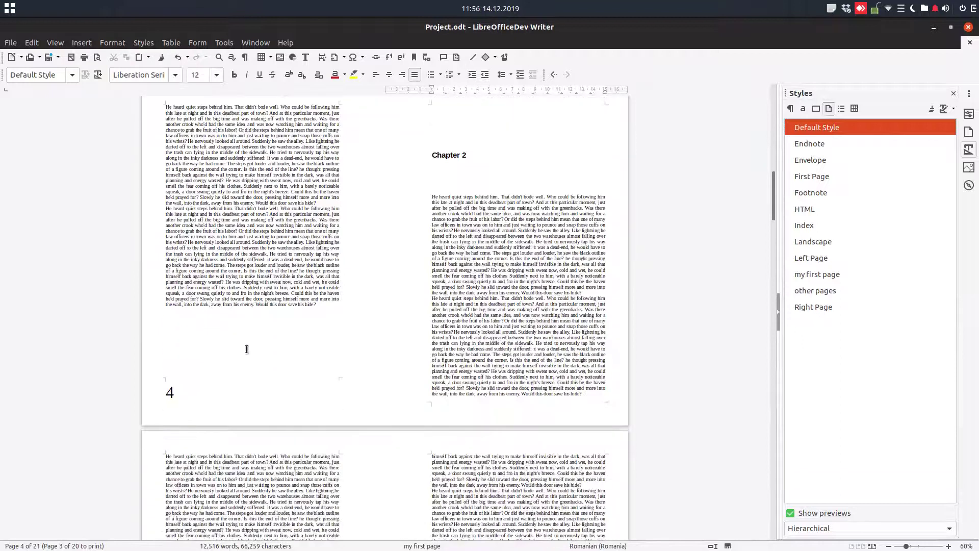
click(182, 390)
drag(182, 390, 159, 391)
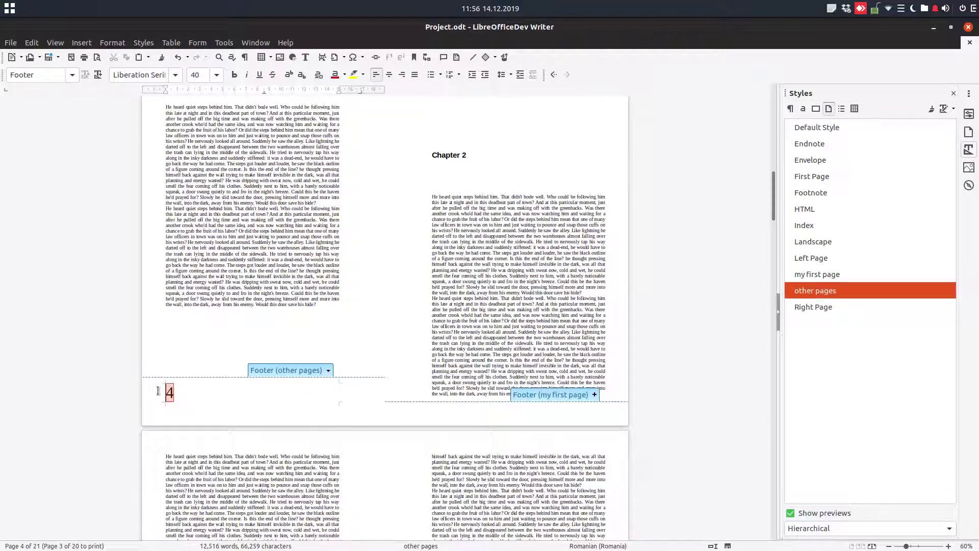
click(208, 76)
text(20)
key(Return)
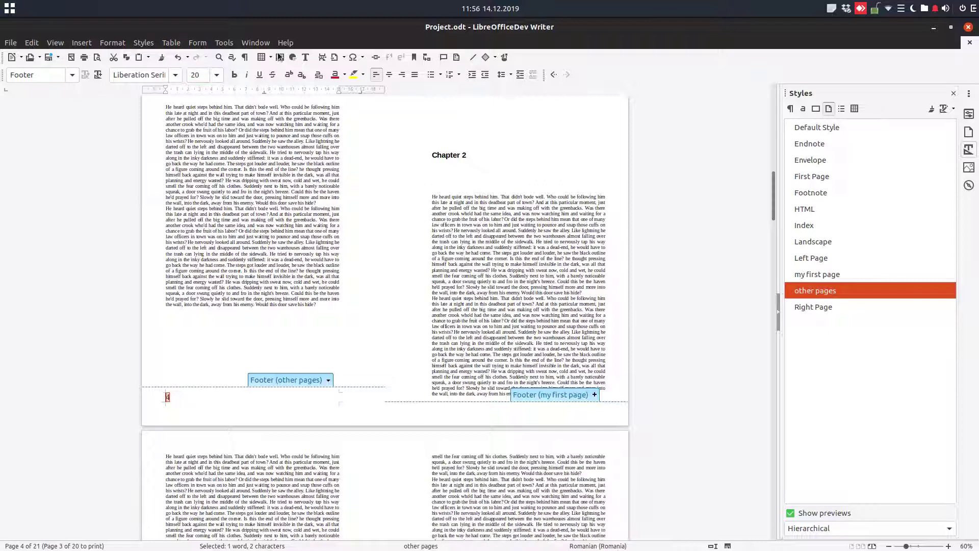
- Set the right-hand footer page number 7 to 20 pt as well
scroll(388, 265, down, 10)
click(595, 377)
drag(595, 376, 606, 375)
double_click(193, 79)
text(20)
key(Return)
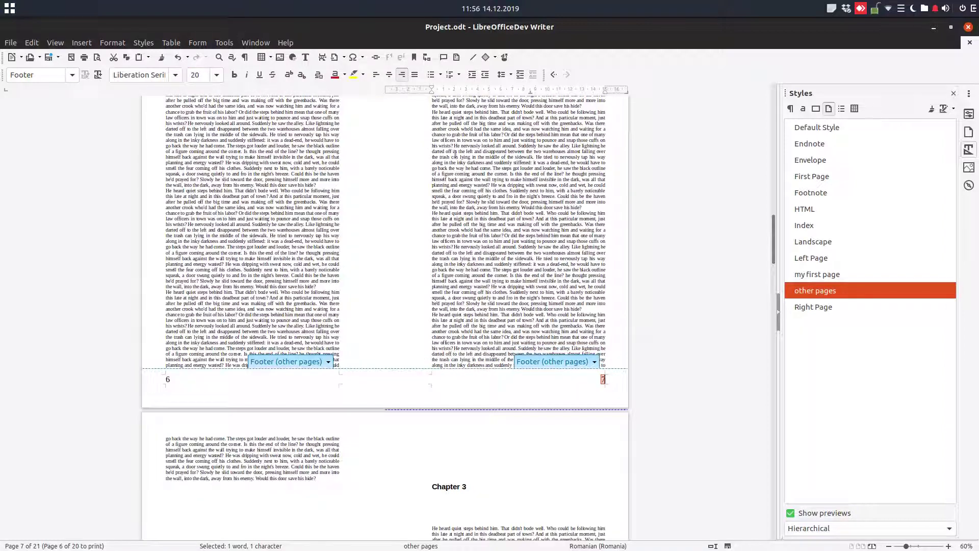
- Return to the body text and scroll down to check the footer number on page 20
click(482, 160)
scroll(487, 166, down, 5)
scroll(487, 166, down, 10)
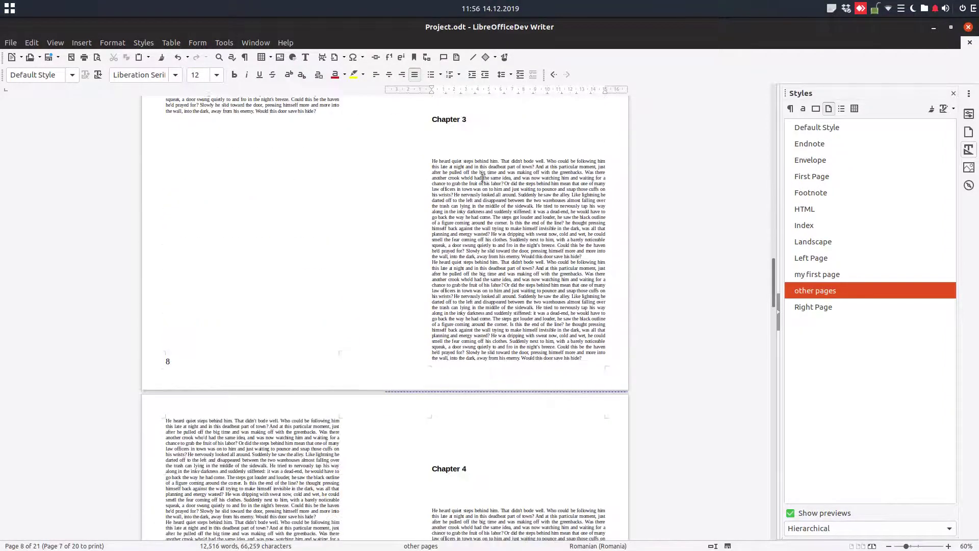
scroll(475, 183, down, 10)
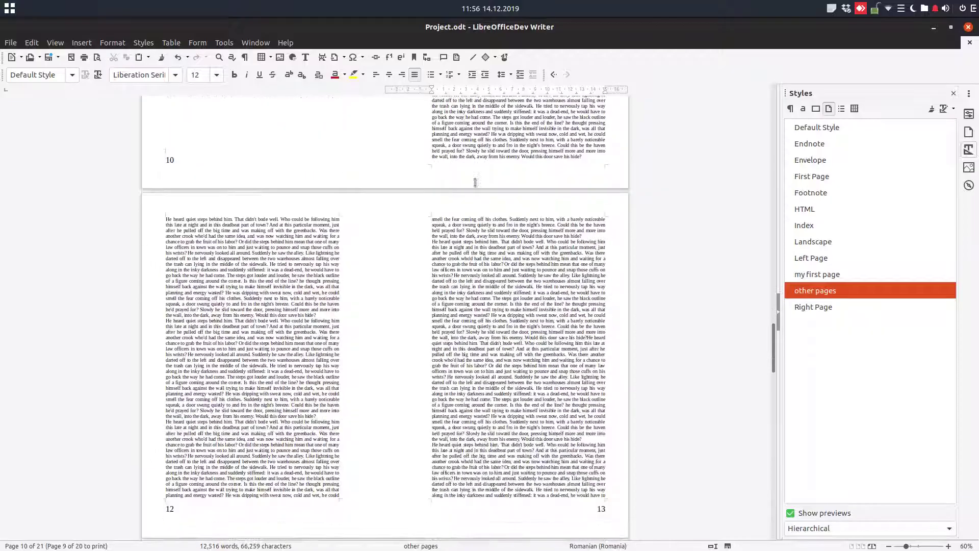
scroll(448, 308, down, 10)
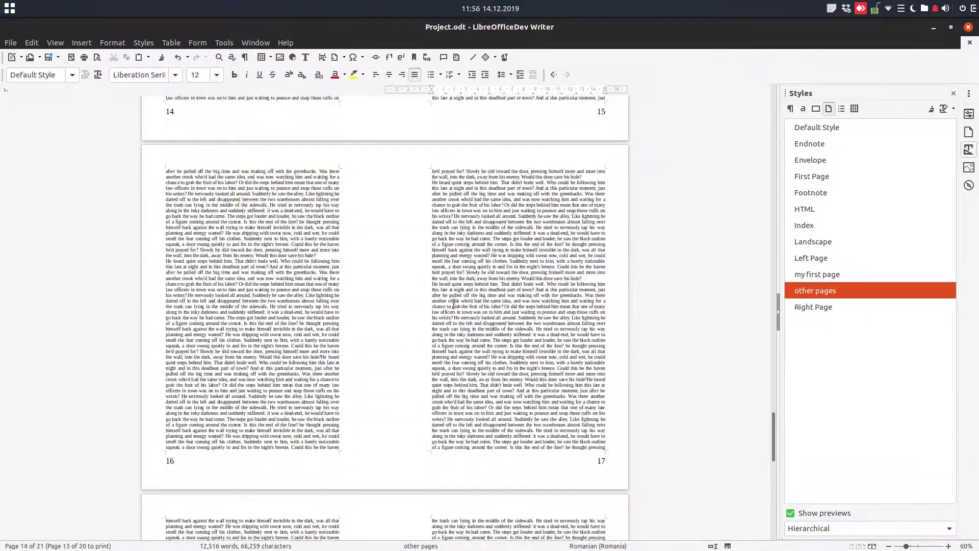
scroll(452, 305, down, 1)
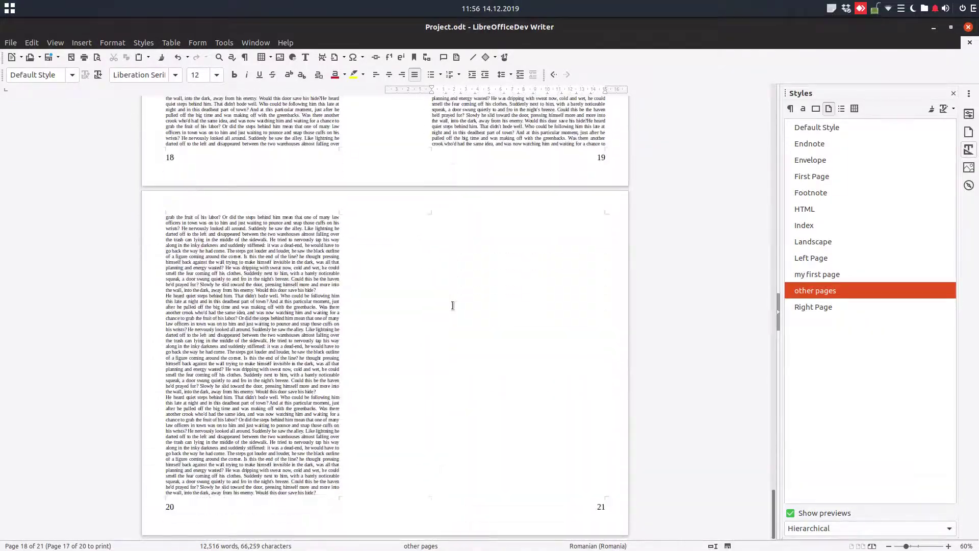
click(322, 499)
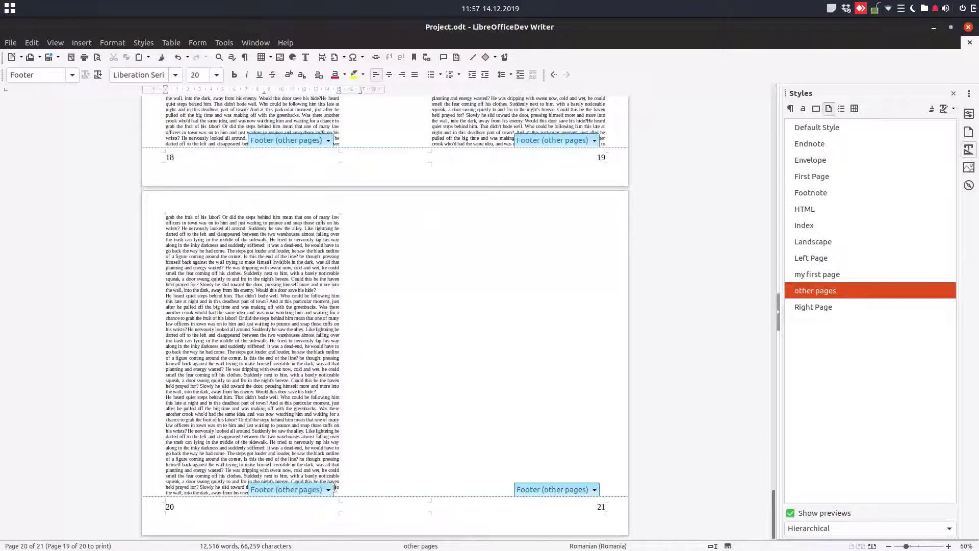
- Add the Chapter 5 heading at the end with an AutoText sample paragraph below it
click(313, 494)
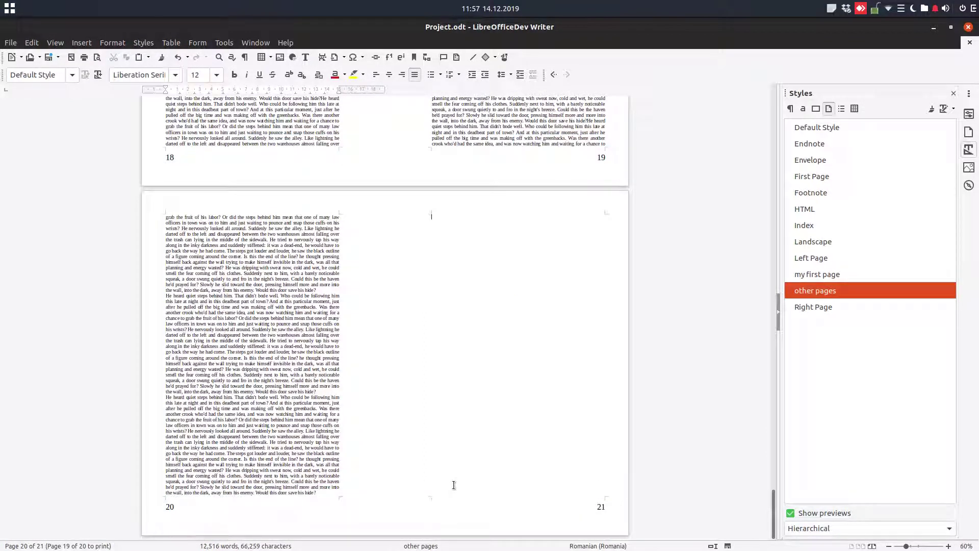
text(apter 5)
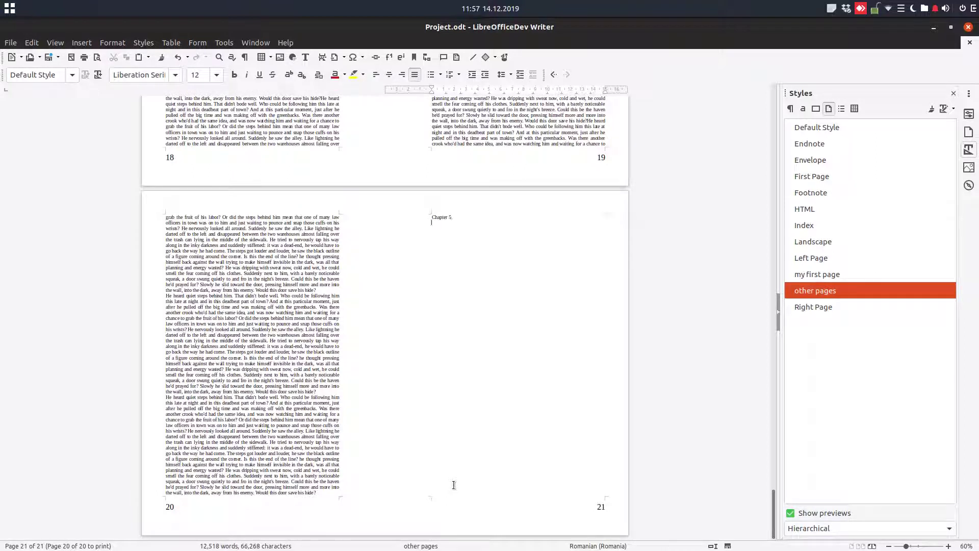
key(F3)
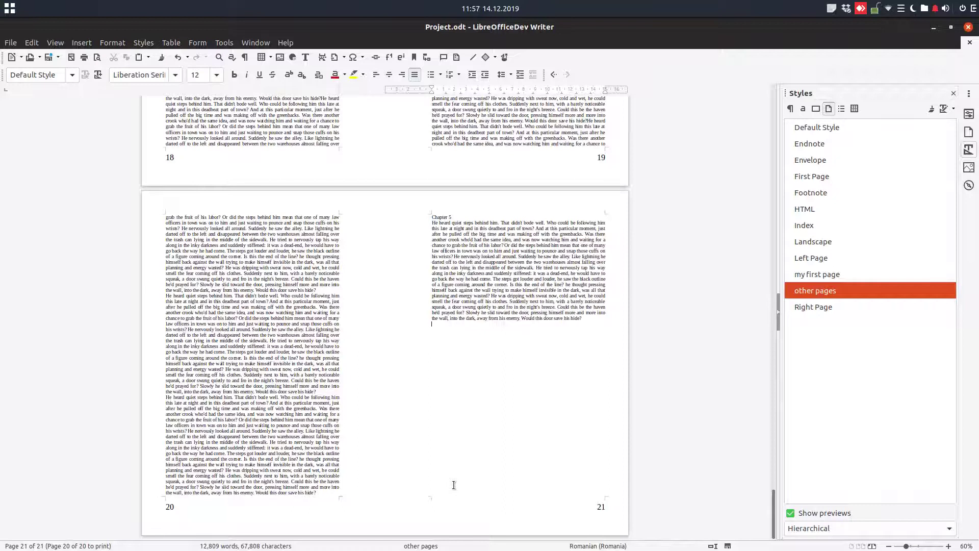
- Apply the my chapter paragraph style to the Chapter 5 heading, then show Help > About
key(ctrl+Up)
key(ctrl+Up)
key(shift+End)
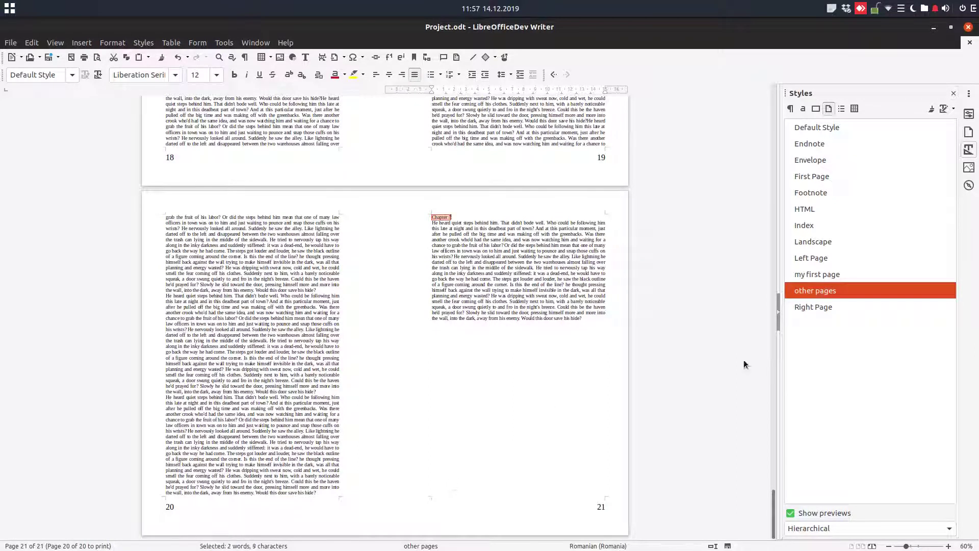
click(789, 108)
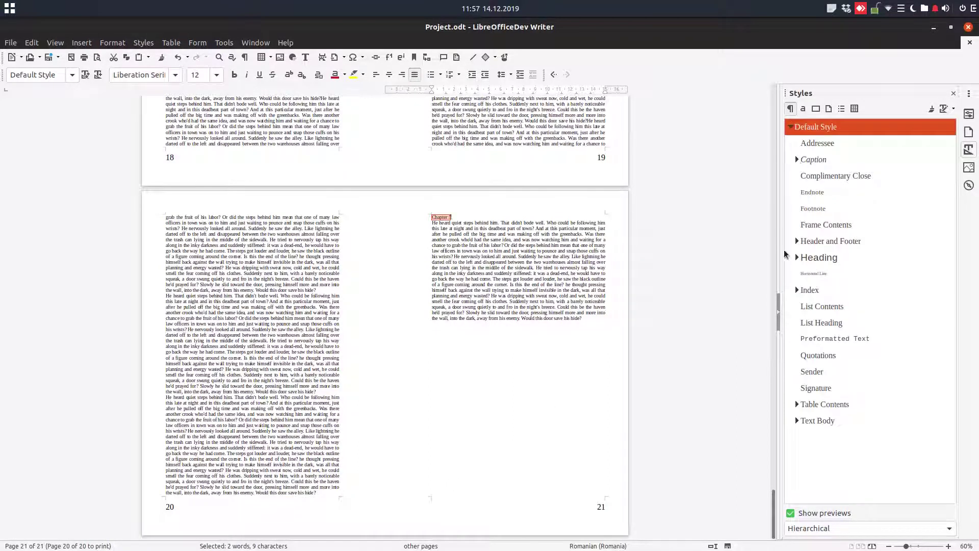
click(799, 261)
click(803, 273)
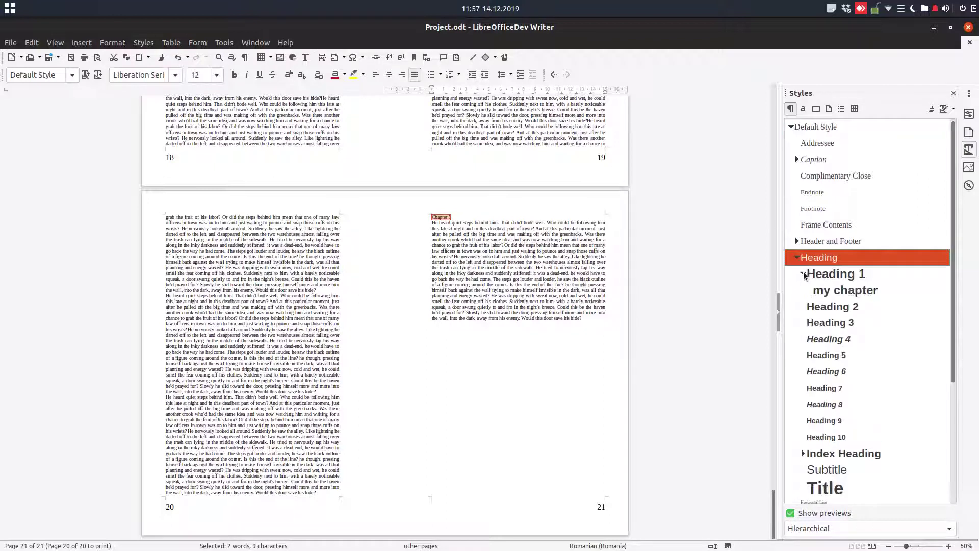
double_click(826, 292)
click(447, 227)
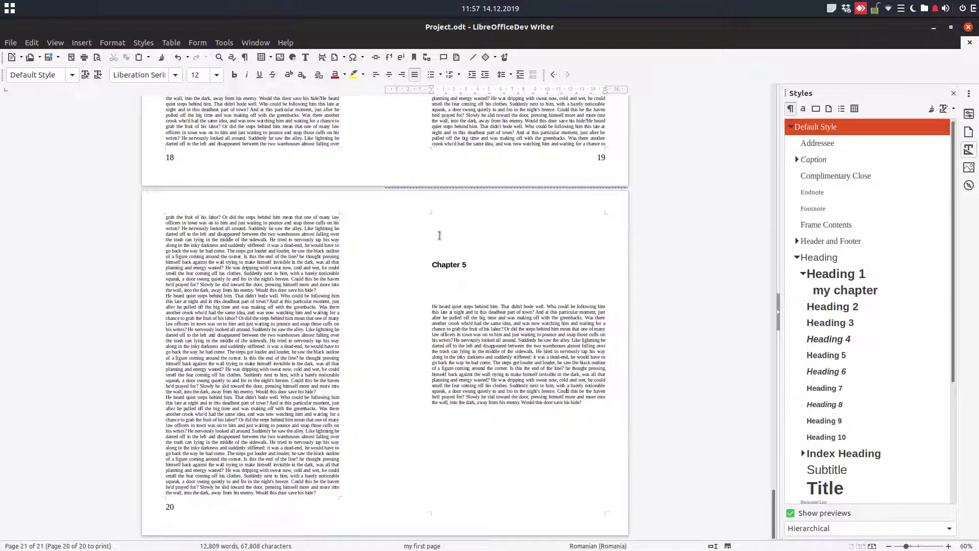
click(277, 46)
click(308, 212)
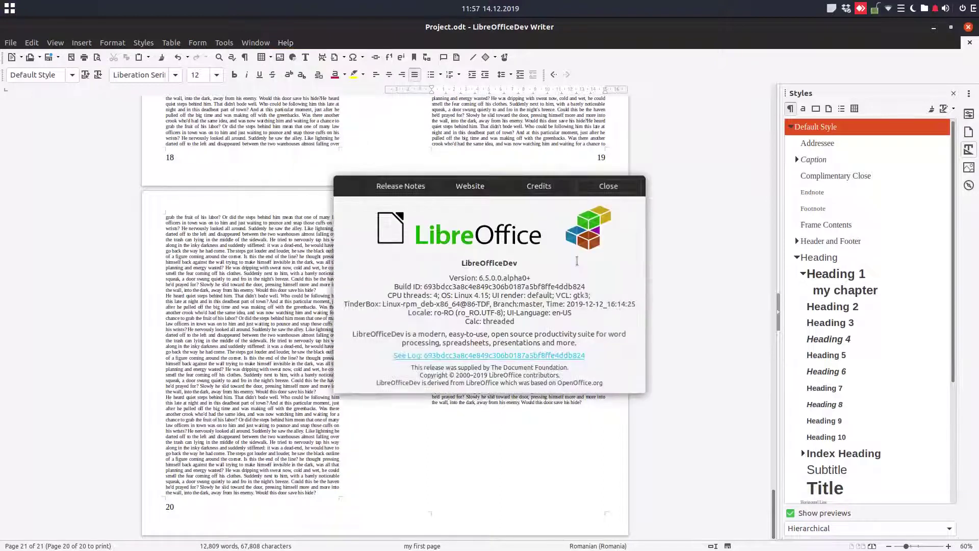